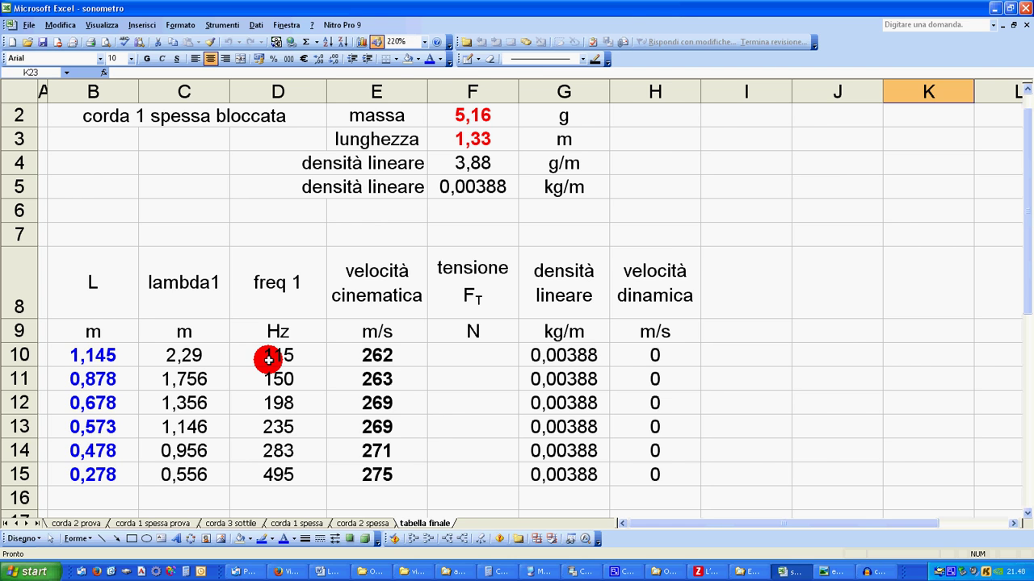
- View the handwritten theory notes and switch to Audacity to play the "corda 1 tutta lunghezza" recording
{"action": "key", "text": "alt+Tab"}
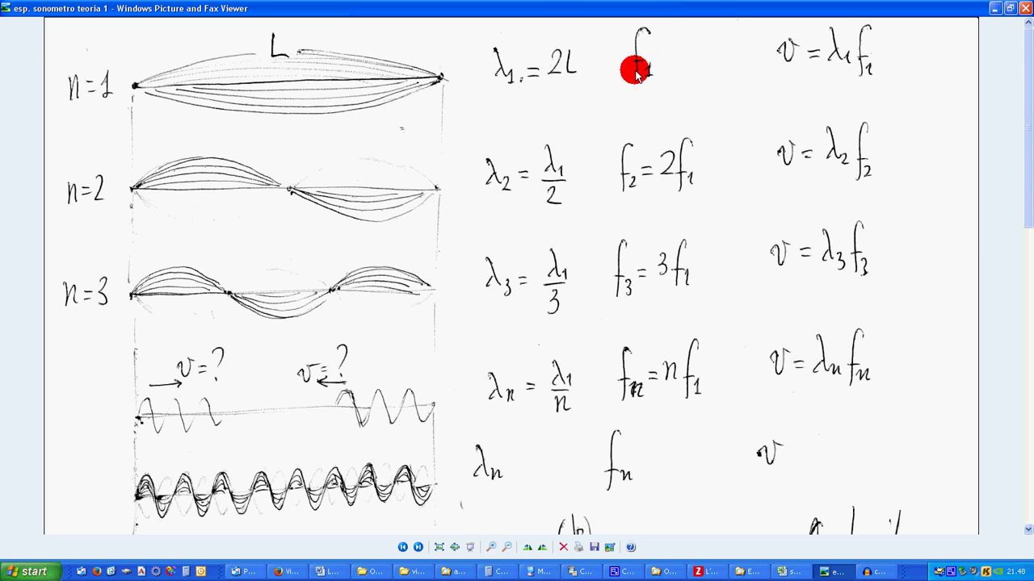
{"action": "key", "text": "alt+Tab"}
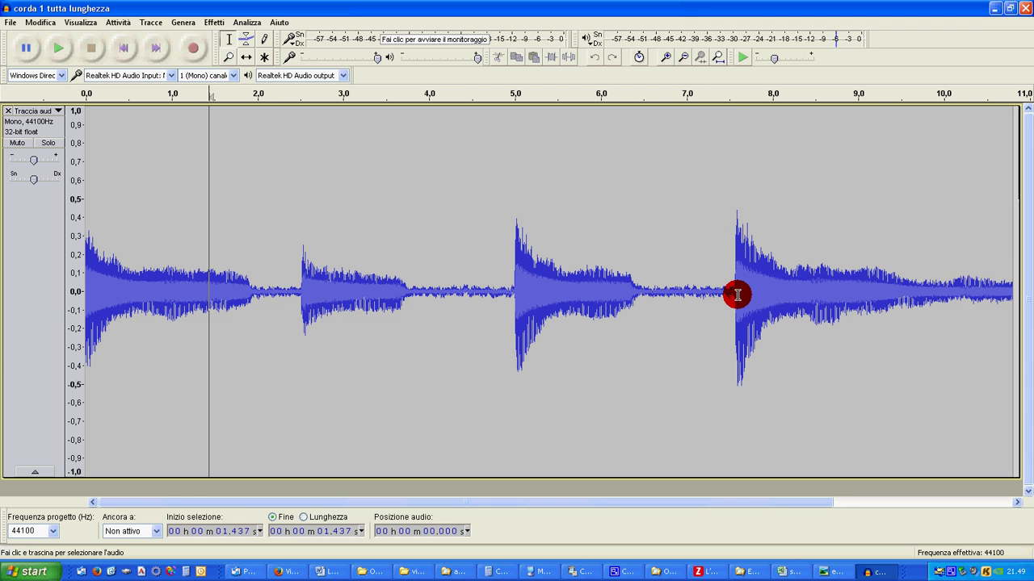
{"action": "left_click", "coordinate": [58, 49]}
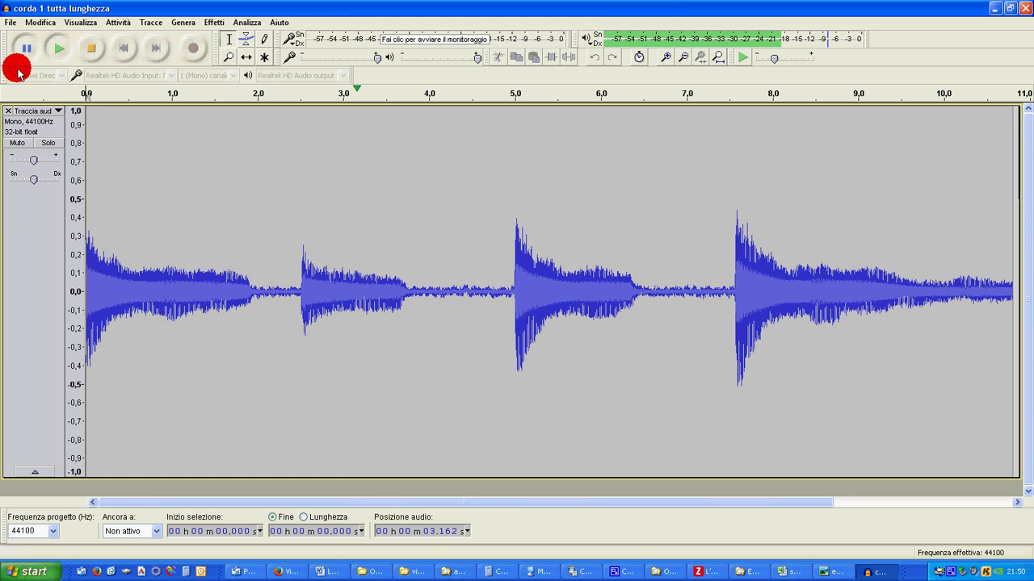
{"action": "left_click", "coordinate": [25, 49]}
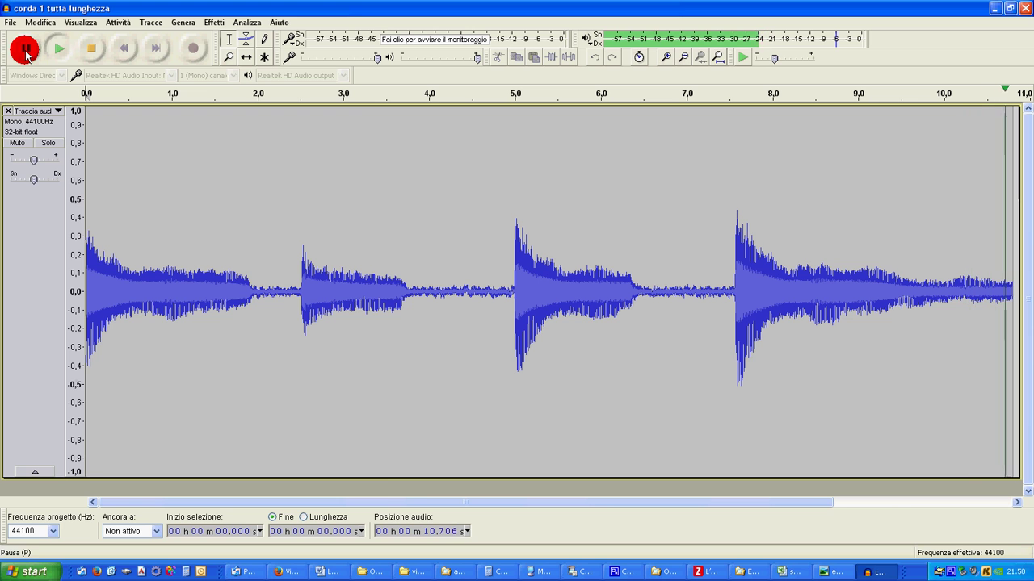
- Examine the waveform of the fourth pluck, around 7,67 s, at the scale of its single oscillations
{"action": "scroll", "coordinate": [738, 289], "scroll_direction": "up", "scroll_amount": 3, "text": "ctrl"}
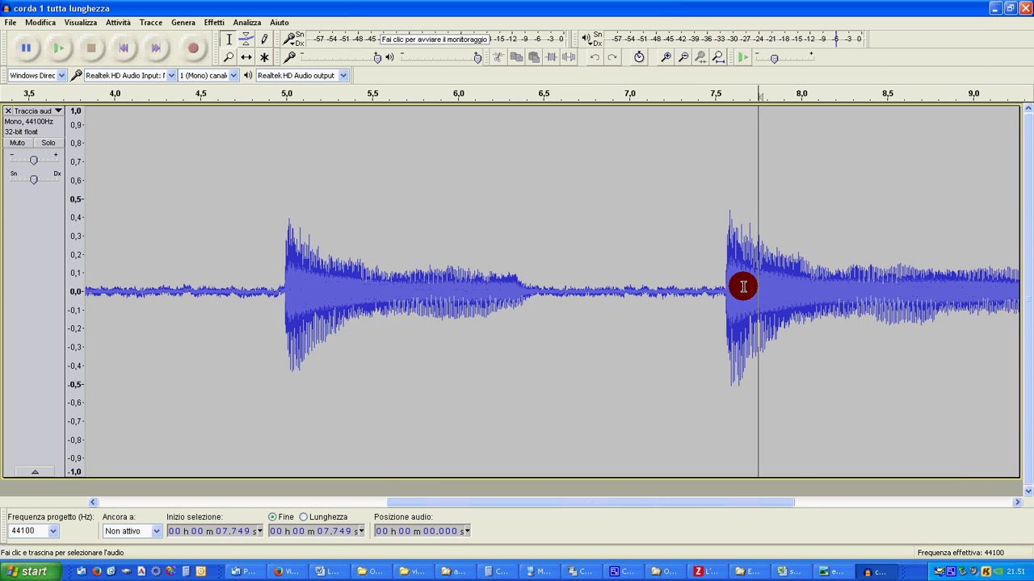
{"action": "scroll", "coordinate": [743, 287], "scroll_direction": "up", "scroll_amount": 5, "text": "ctrl"}
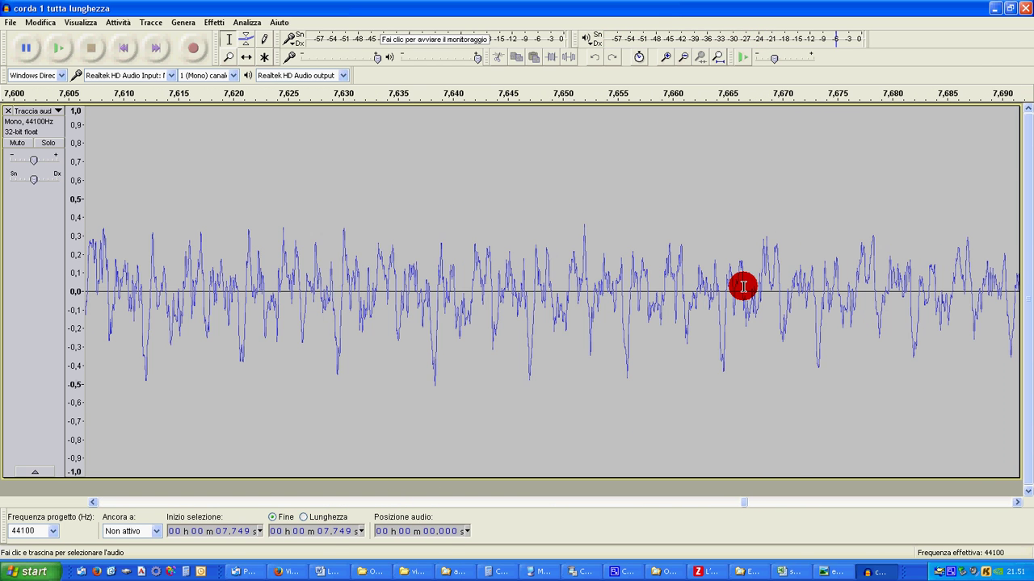
{"action": "scroll", "coordinate": [742, 287], "scroll_direction": "up", "scroll_amount": 1, "text": "ctrl"}
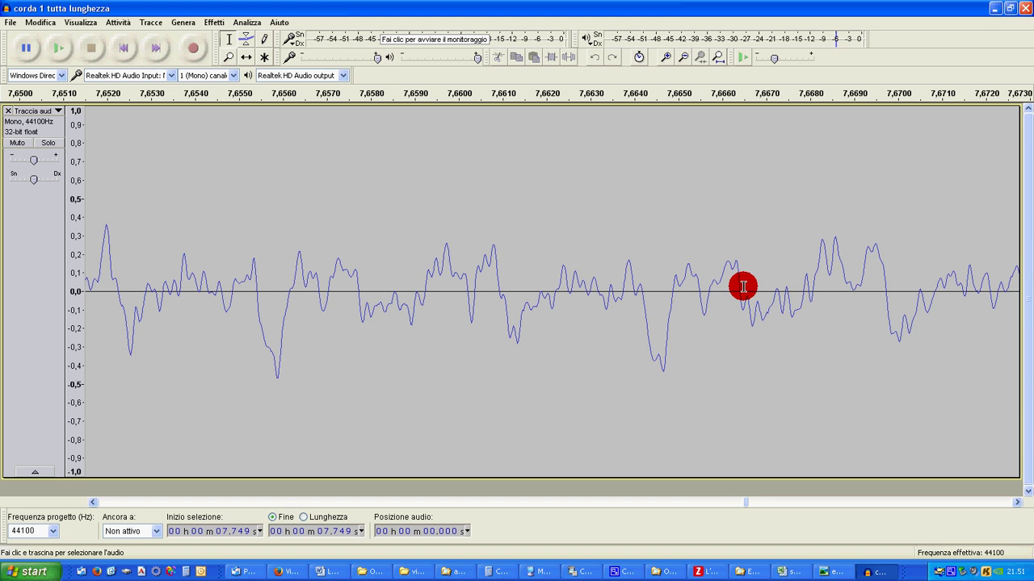
{"action": "scroll", "coordinate": [743, 287], "scroll_direction": "down", "scroll_amount": 1, "text": "ctrl"}
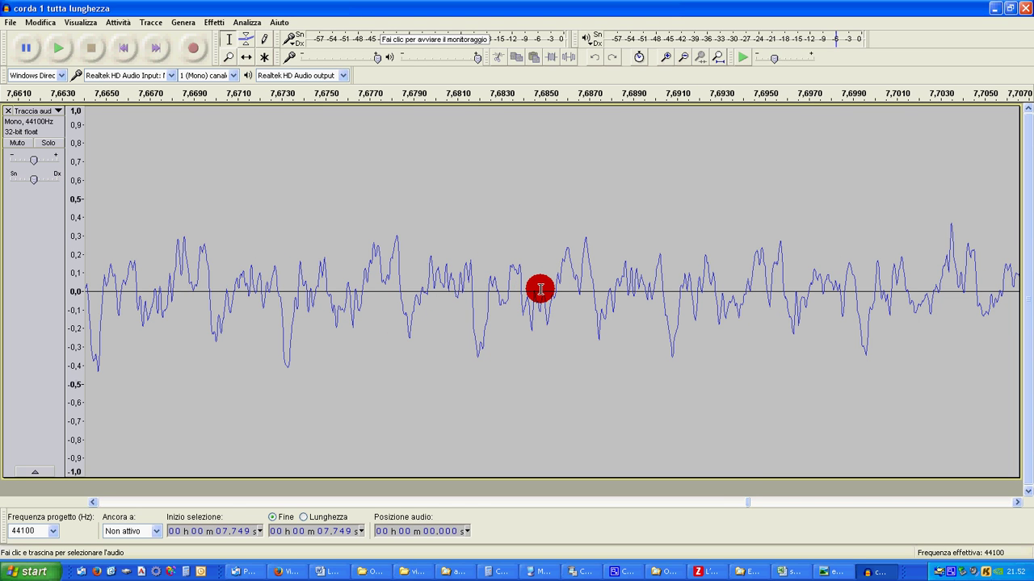
- Plot the frequency spectrum of the entire track and maximize the analysis window
{"action": "left_click", "coordinate": [242, 24]}
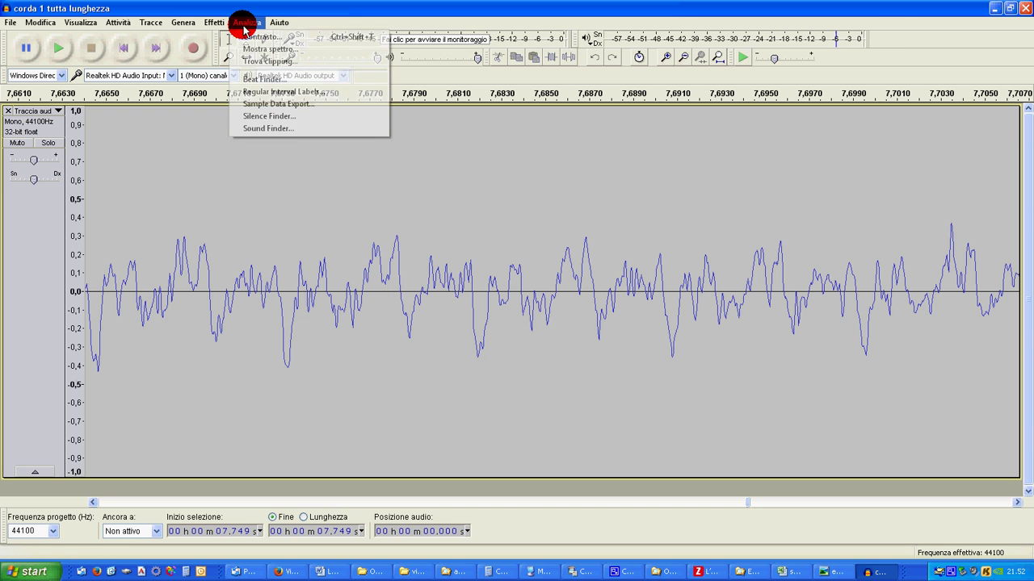
{"action": "left_click", "coordinate": [270, 48]}
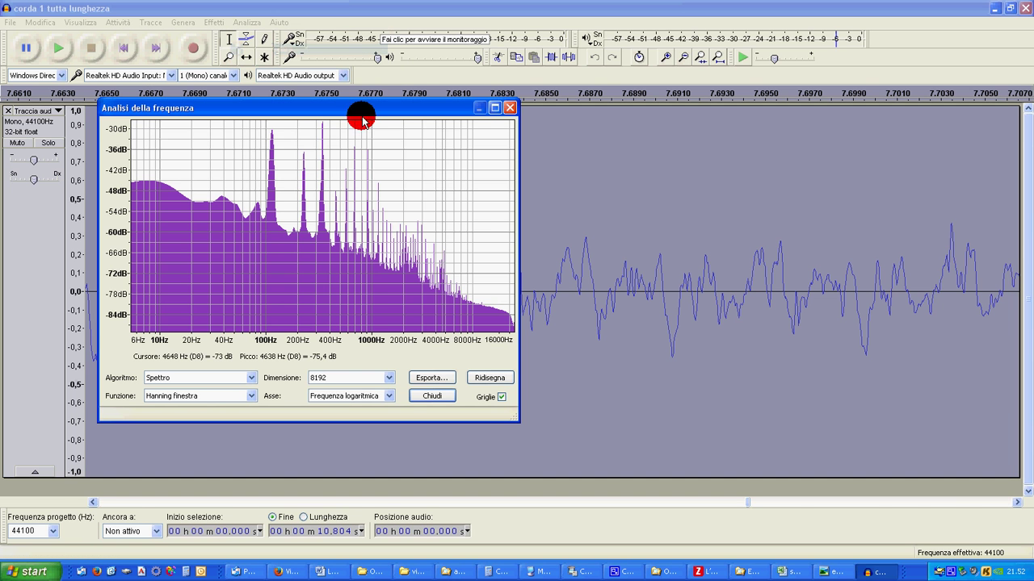
{"action": "left_click", "coordinate": [493, 107]}
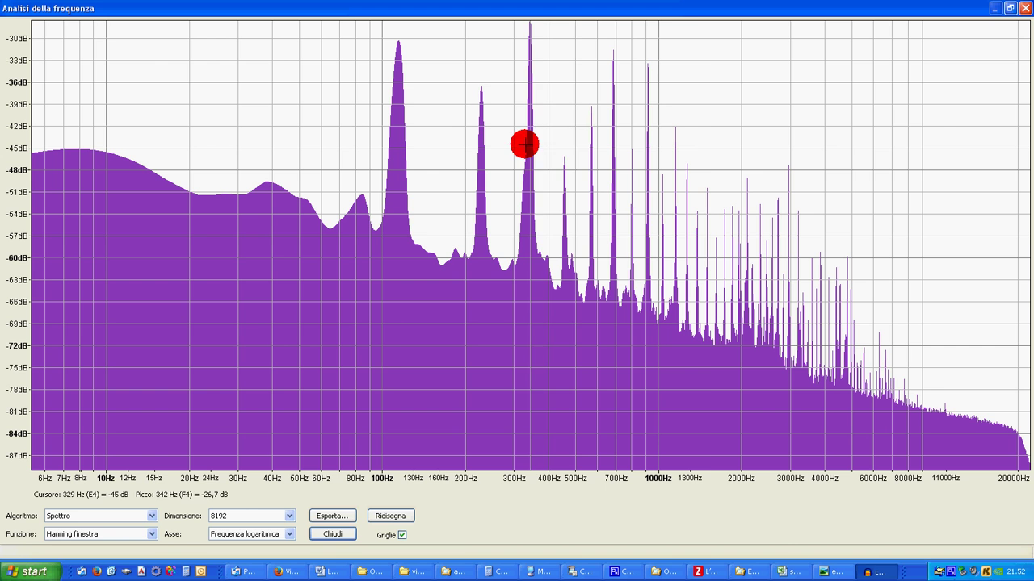
- Review the harmonic spectrum sketch in the theory notes and compare it with the first peak of the Audacity spectrum
{"action": "left_click", "coordinate": [842, 572]}
{"action": "scroll", "coordinate": [743, 410], "scroll_direction": "down", "scroll_amount": 3}
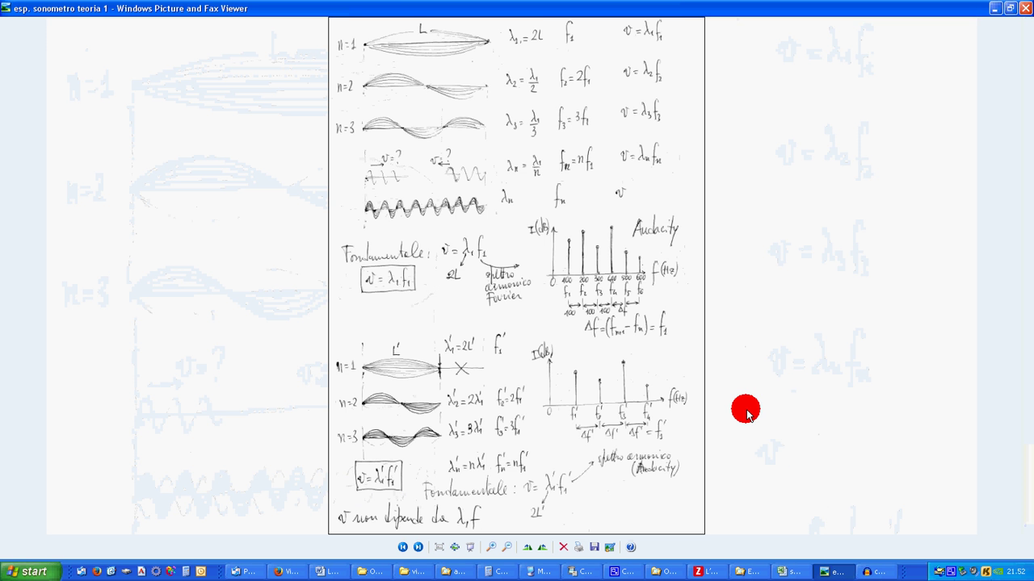
{"action": "scroll", "coordinate": [746, 412], "scroll_direction": "up", "scroll_amount": 3}
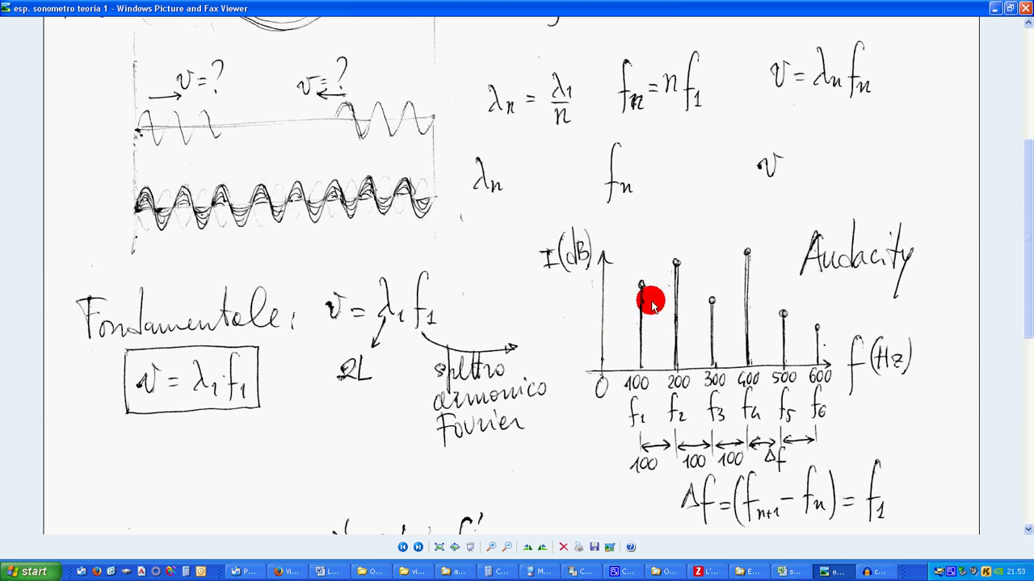
{"action": "key", "text": "alt+Tab"}
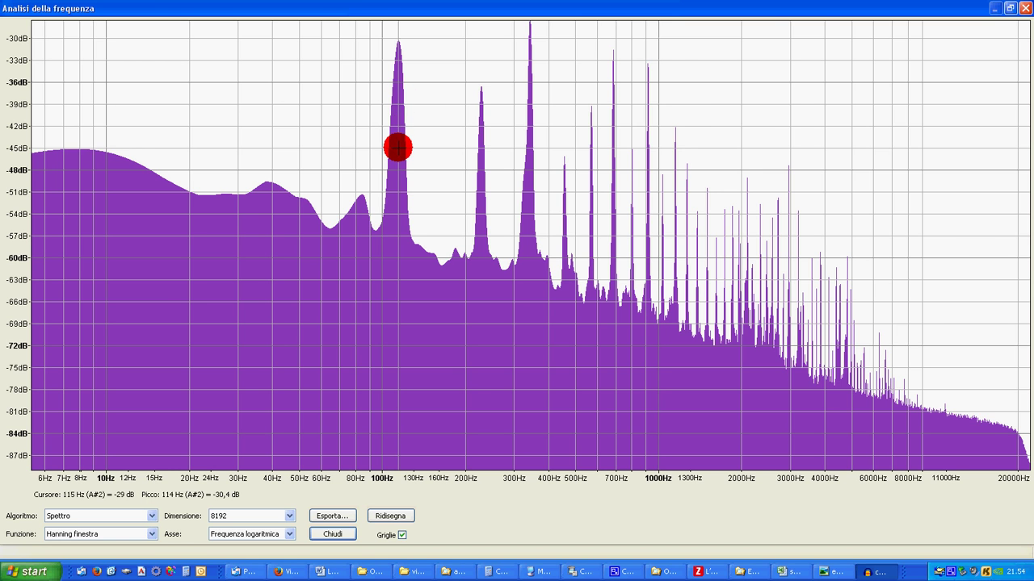
- Switch to the Excel sheet "corda 1 spessa" and inspect the full-length string's delta f differences and its f1 average
{"action": "key", "text": "alt+Tab"}
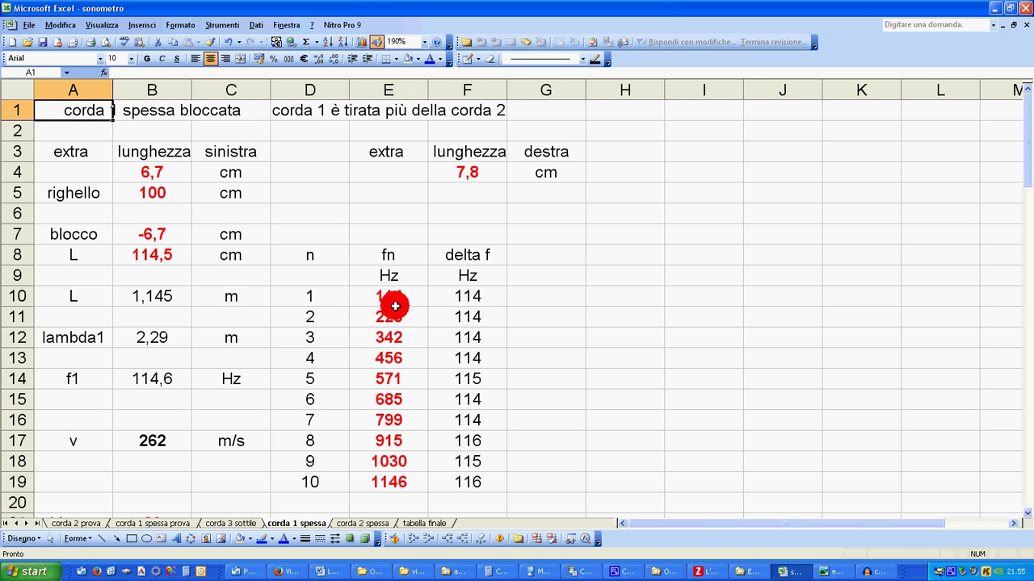
{"action": "left_click_drag", "start_coordinate": [473, 295], "coordinate": [473, 478]}
{"action": "left_click", "coordinate": [473, 296]}
{"action": "left_click", "coordinate": [473, 317]}
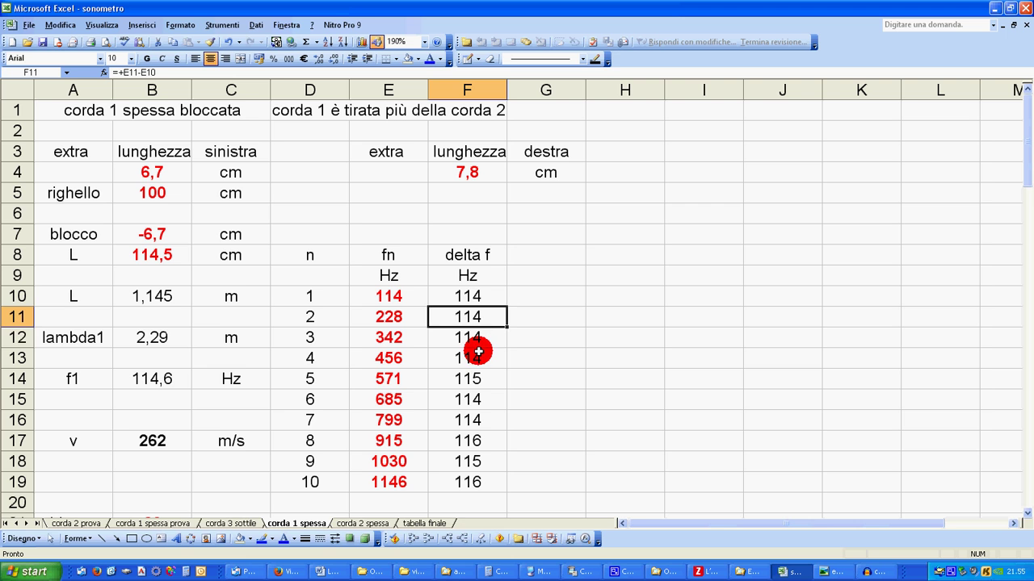
{"action": "left_click", "coordinate": [476, 337]}
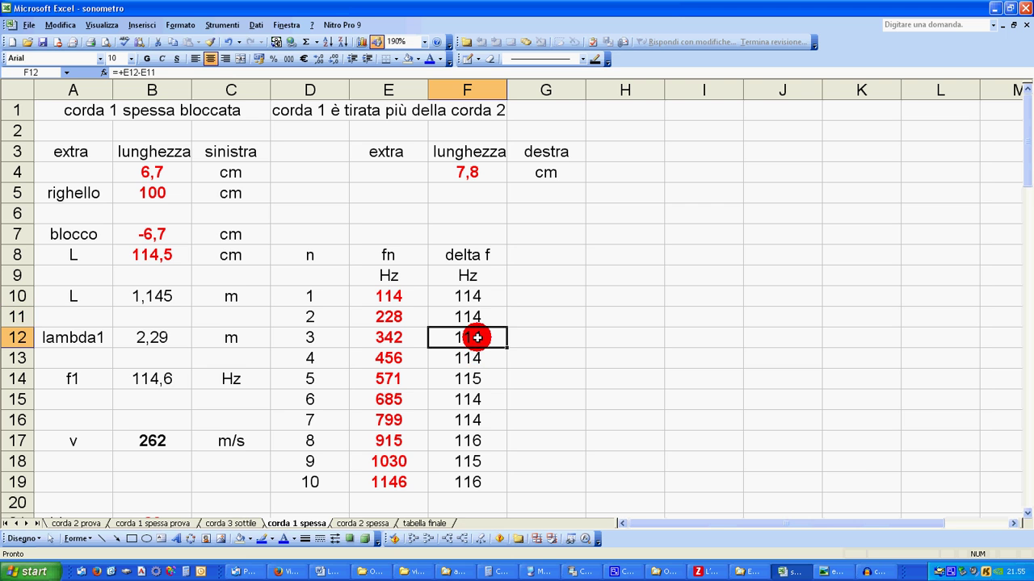
{"action": "double_click", "coordinate": [153, 379]}
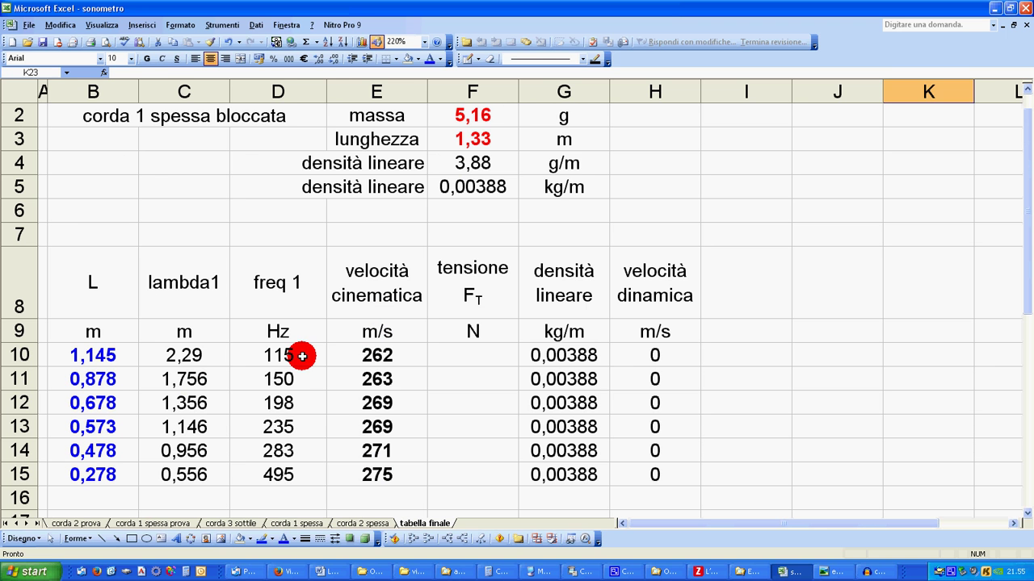
- Show one extra decimal in D10 of "tabella finale", restore its rounding, and inspect the velocity formula in E10
{"action": "left_click", "coordinate": [275, 357]}
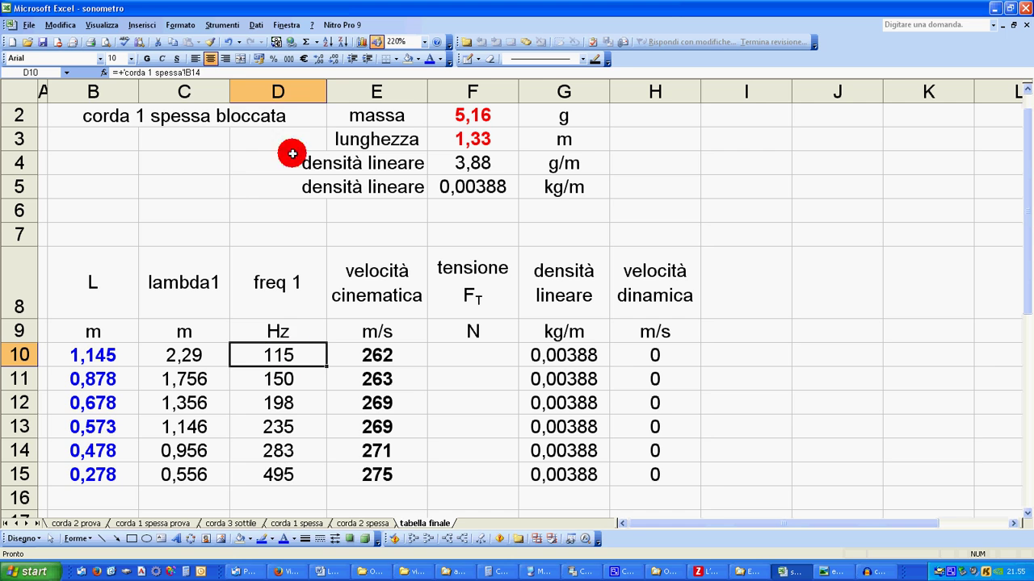
{"action": "left_click", "coordinate": [319, 60]}
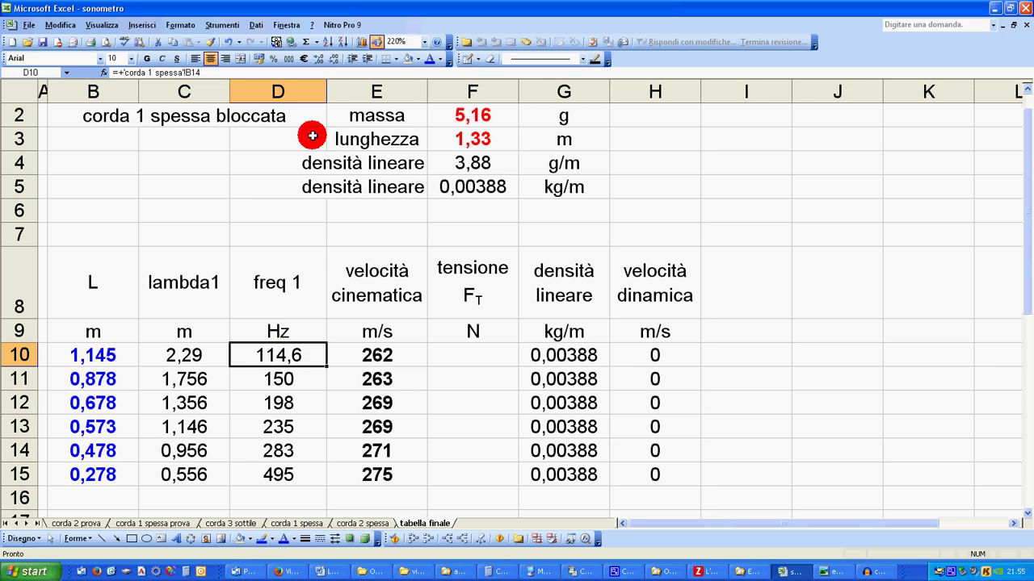
{"action": "left_click", "coordinate": [332, 59]}
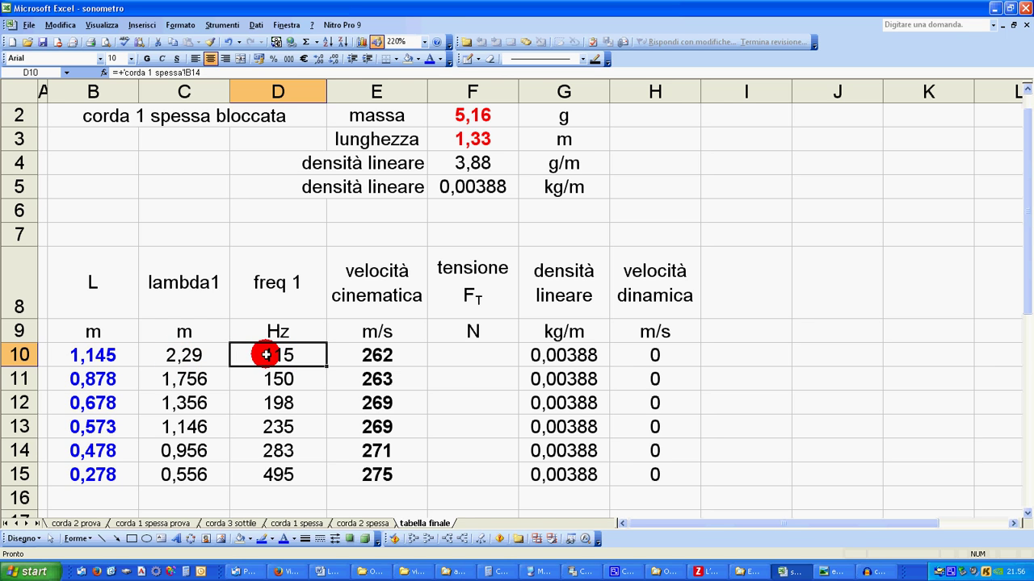
{"action": "left_click", "coordinate": [374, 355]}
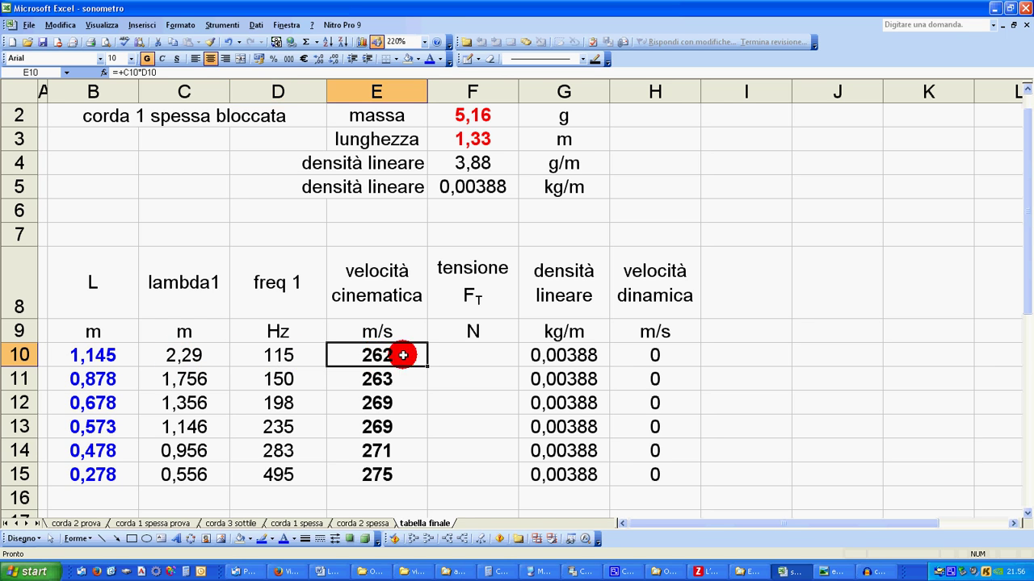
- View the sonometer, tape measure, pliers and microphone pictures together with the theory notes for the shortened string
{"action": "key", "text": "alt+Tab"}
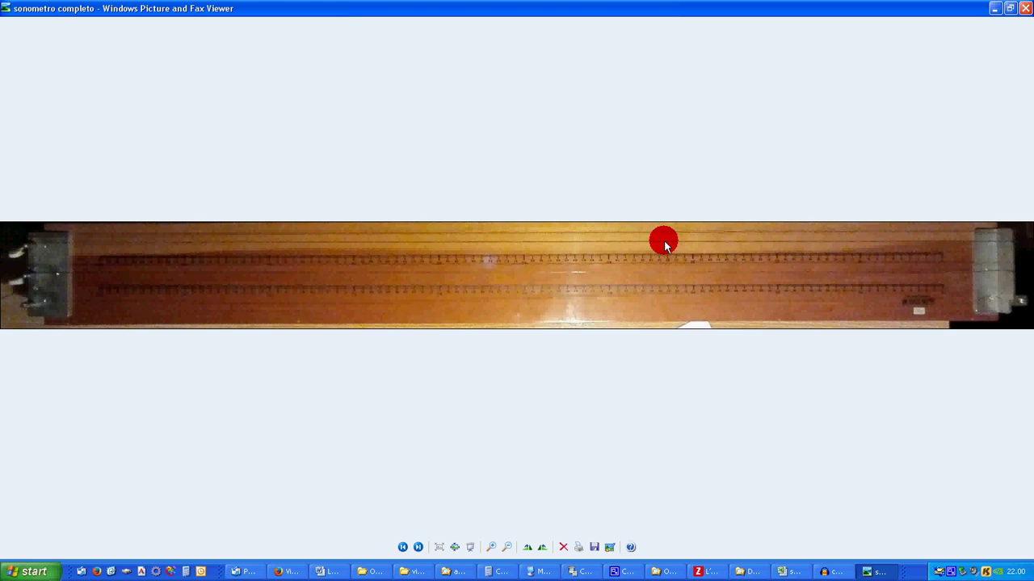
{"action": "left_click", "coordinate": [403, 548]}
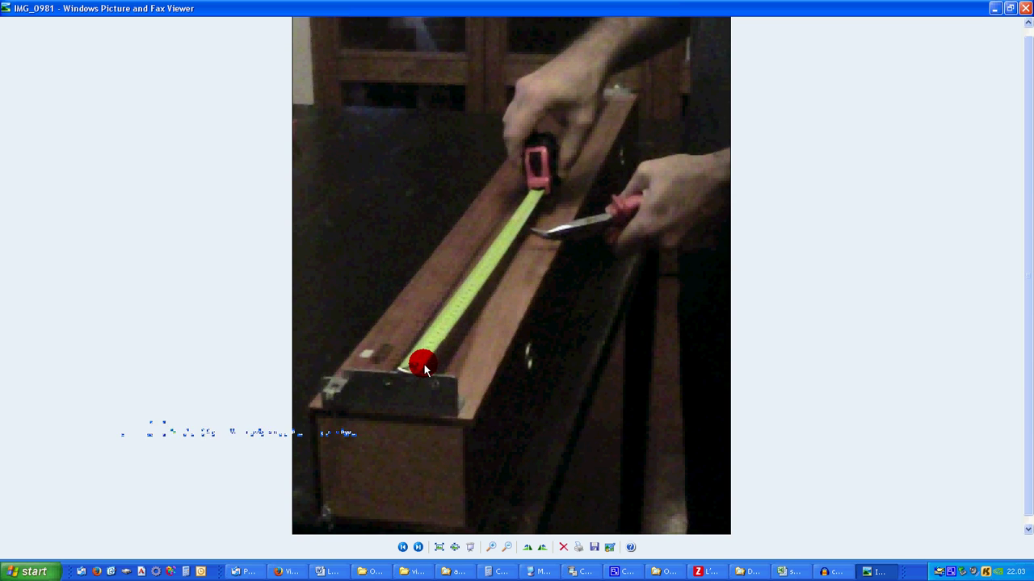
{"action": "key", "text": "Right"}
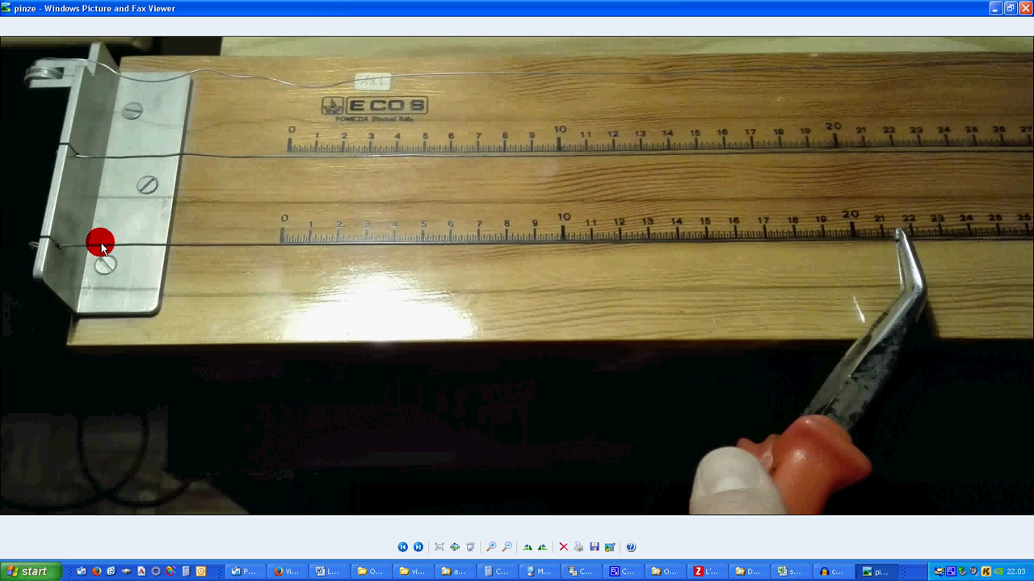
{"action": "key", "text": "Right"}
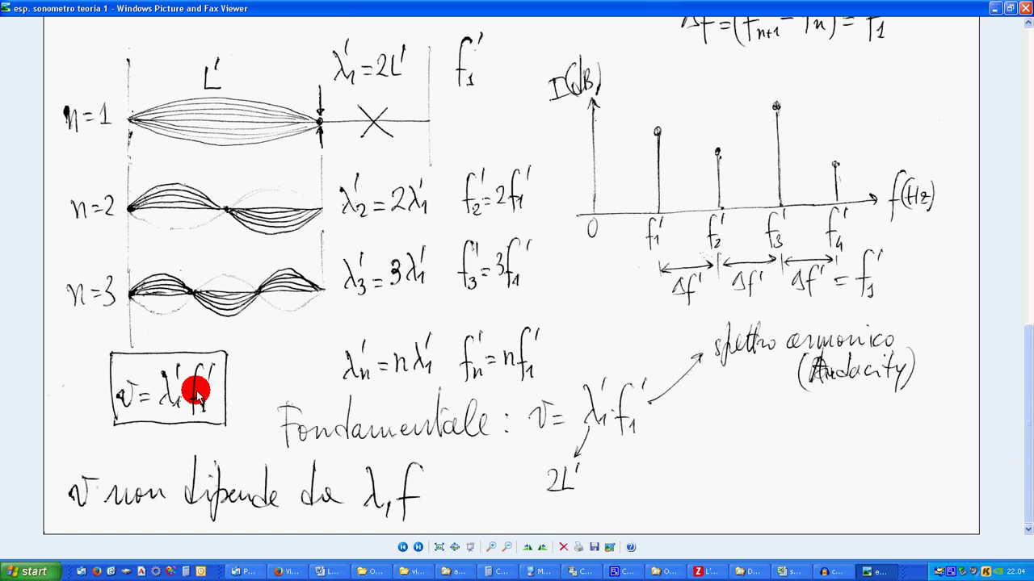
{"action": "left_click", "coordinate": [417, 546]}
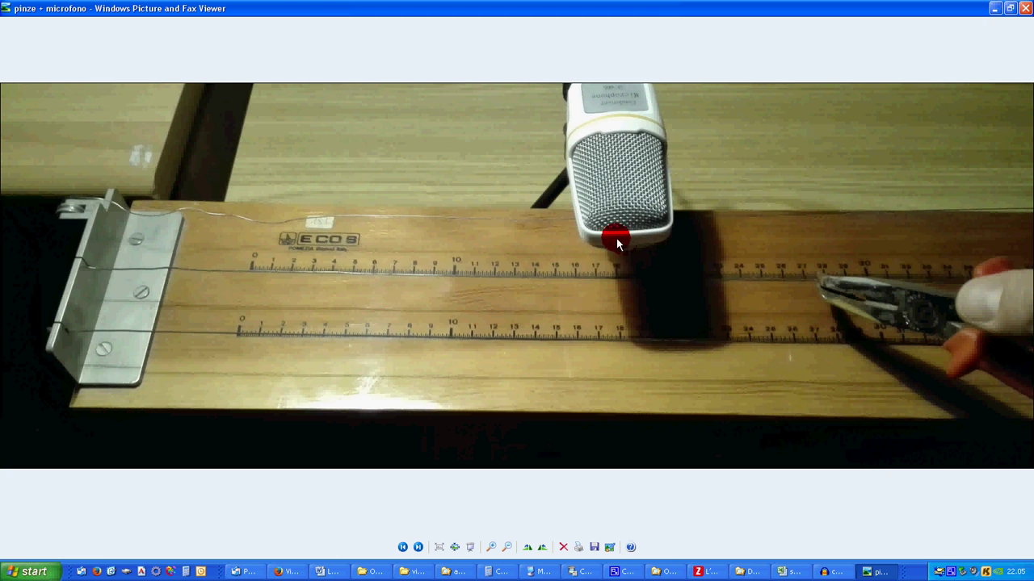
- Compare the shortened string's spectrum in Audacity with the delta f column and f1 average for L 87,8 cm in Excel
{"action": "key", "text": "alt+Tab"}
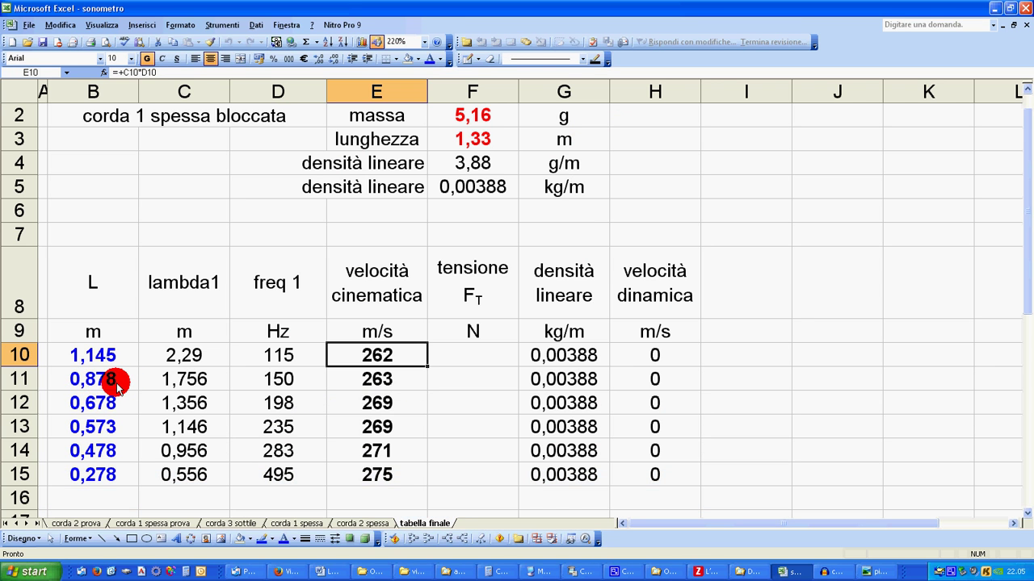
{"action": "key", "text": "alt+Tab"}
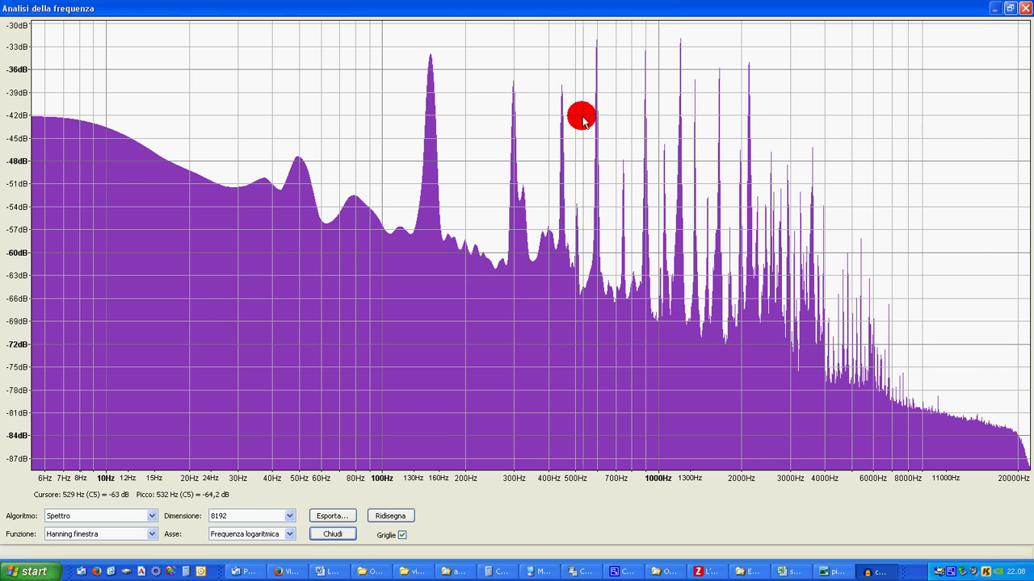
{"action": "key", "text": "alt+Tab"}
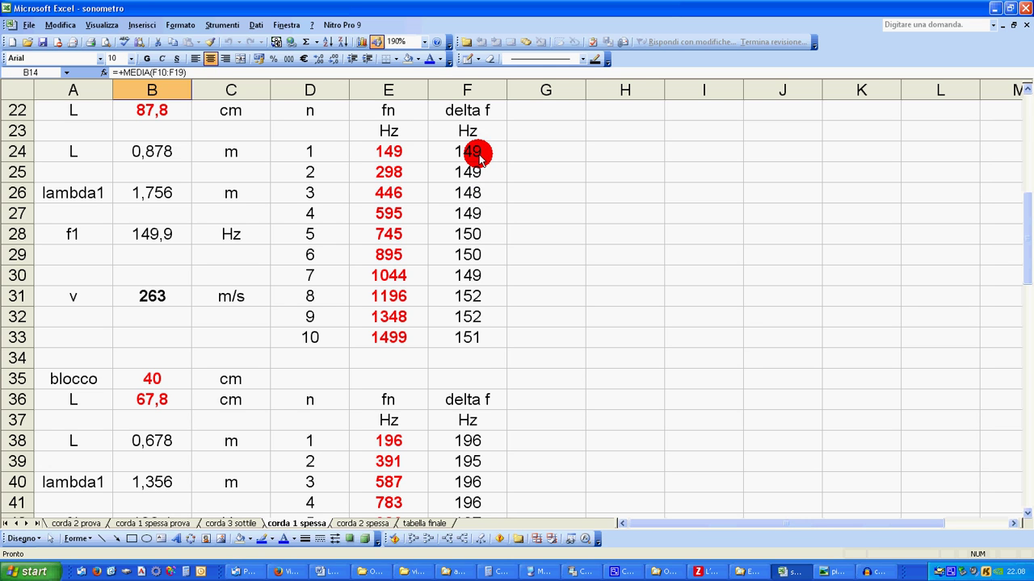
{"action": "left_click_drag", "start_coordinate": [483, 157], "coordinate": [477, 331]}
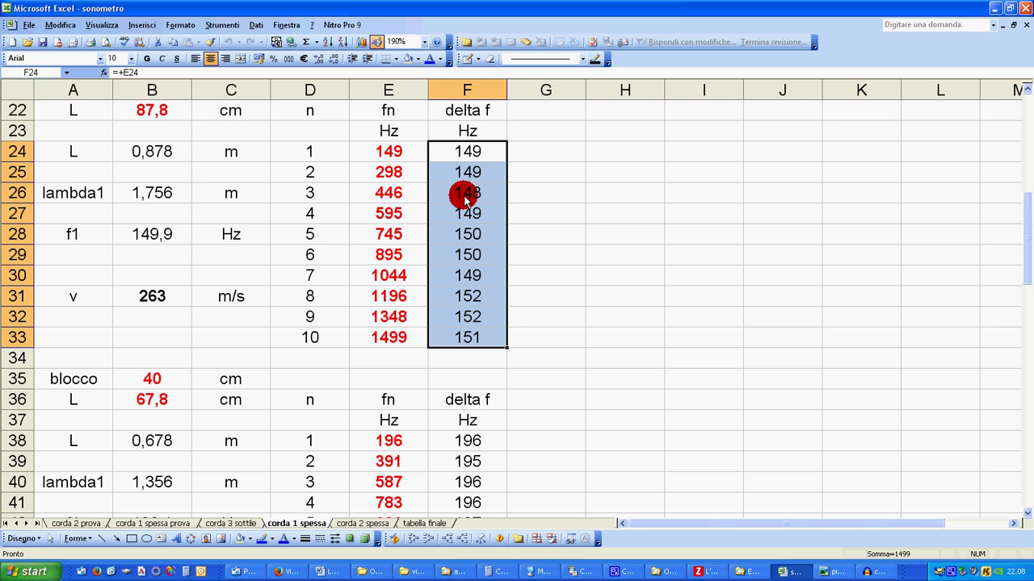
{"action": "left_click", "coordinate": [147, 240]}
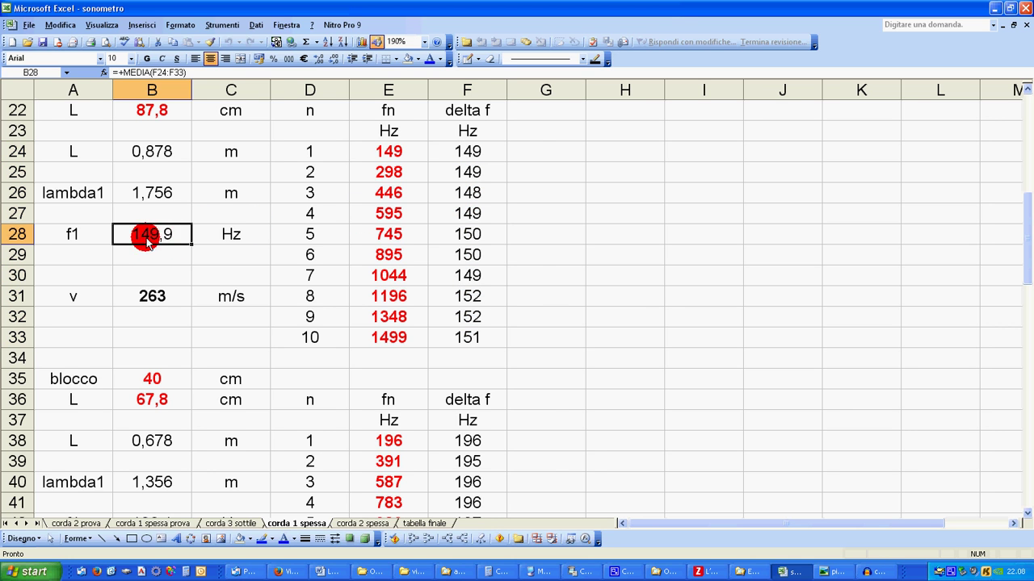
- Inspect the linked freq 1 and L values in row 11 of the "tabella finale" sheet
{"action": "key", "text": "Return"}
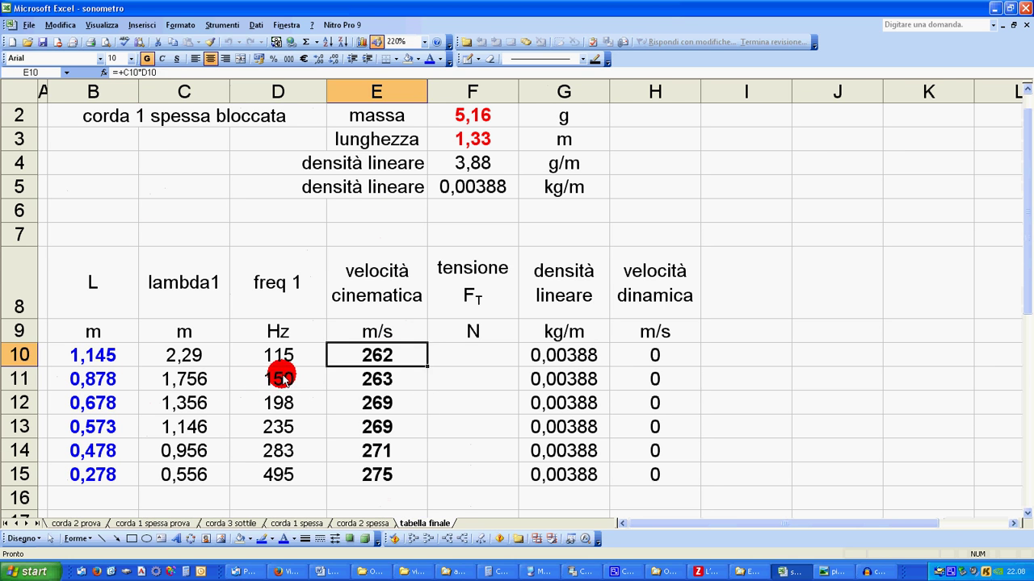
{"action": "left_click", "coordinate": [258, 376]}
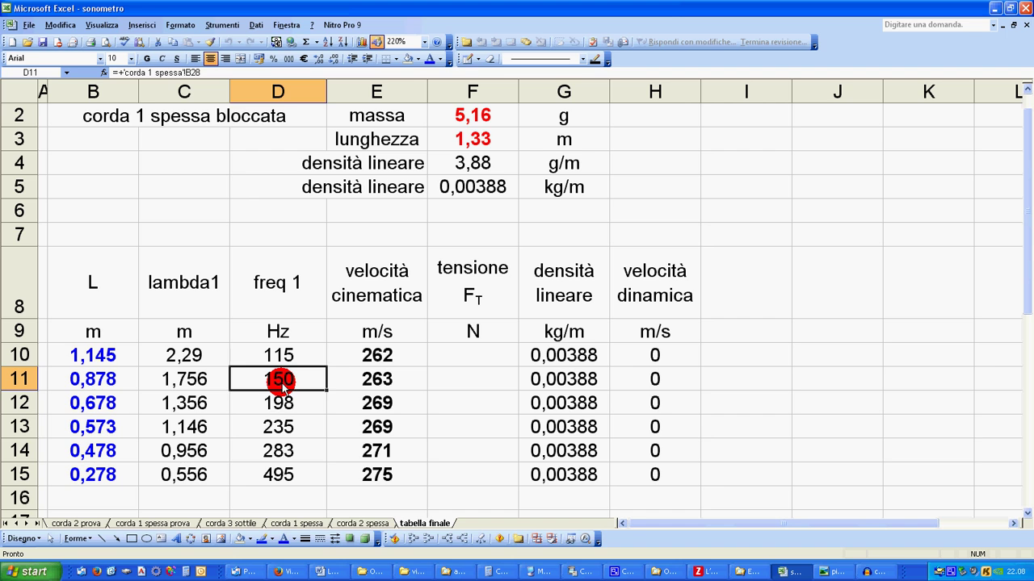
{"action": "left_click", "coordinate": [88, 381]}
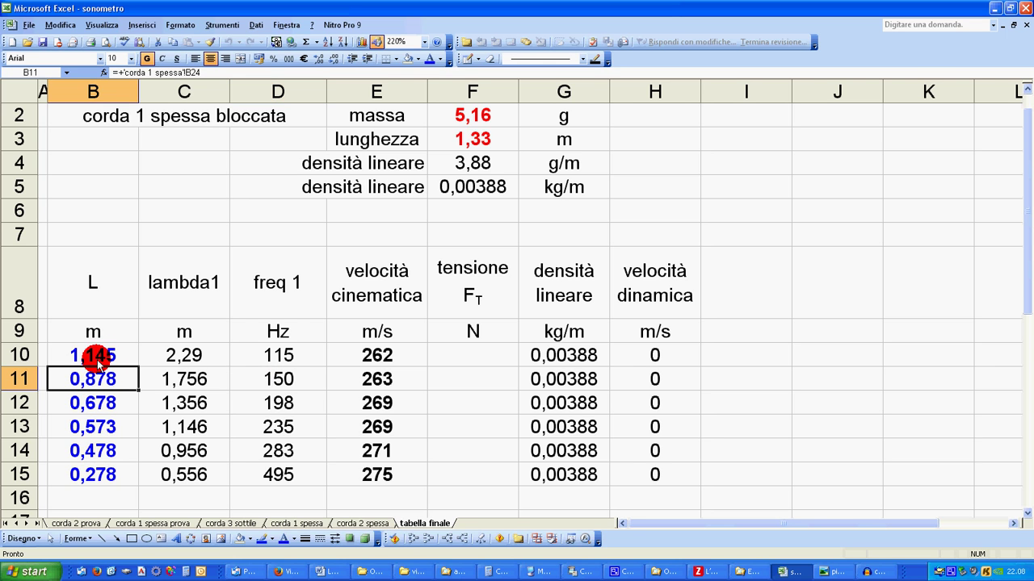
- Inspect lambda1, freq 1 and the kinematic velocity formula in row 11, comparing its frequency with D10
{"action": "left_click", "coordinate": [195, 384]}
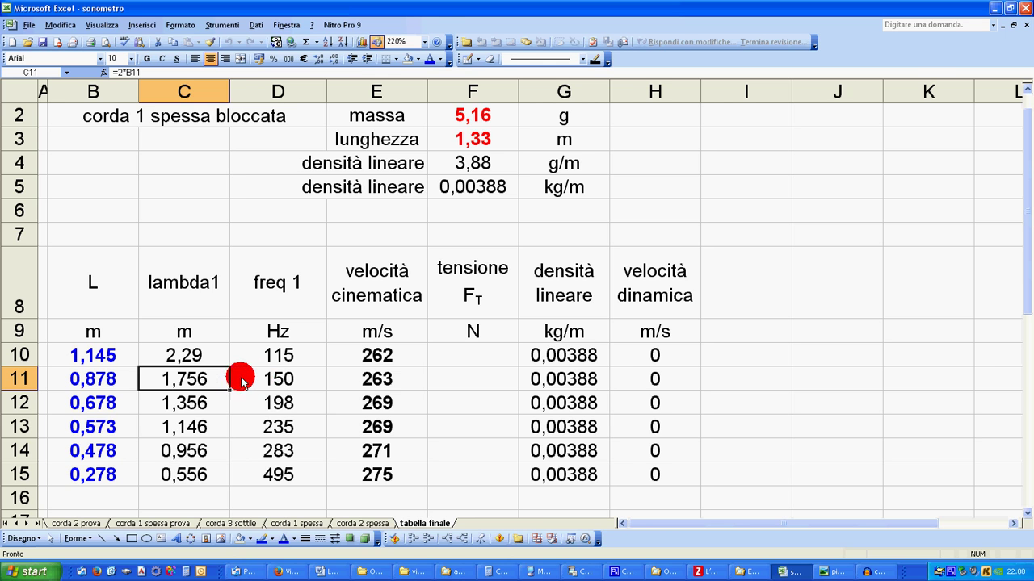
{"action": "left_click", "coordinate": [276, 384]}
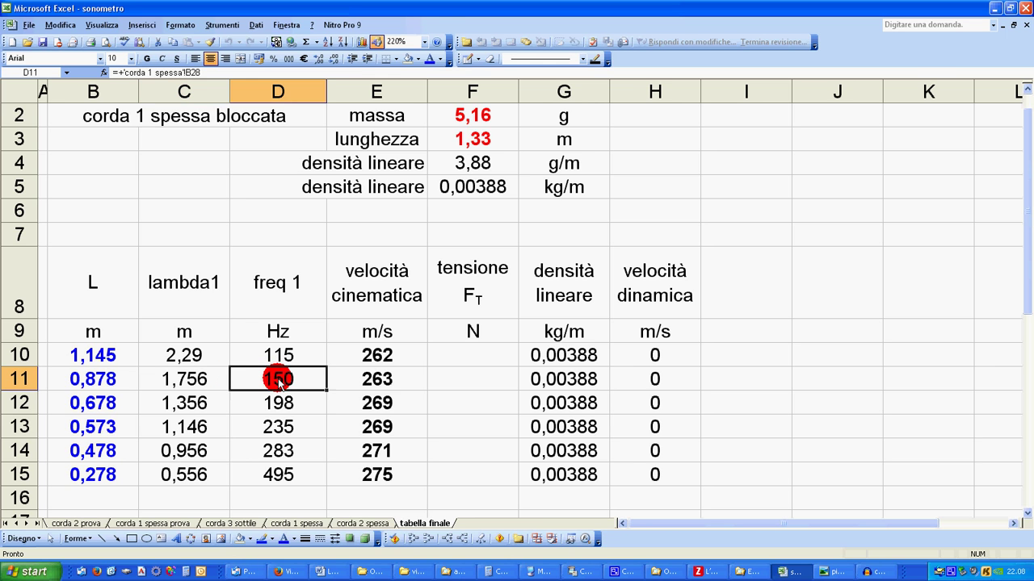
{"action": "left_click", "coordinate": [275, 352]}
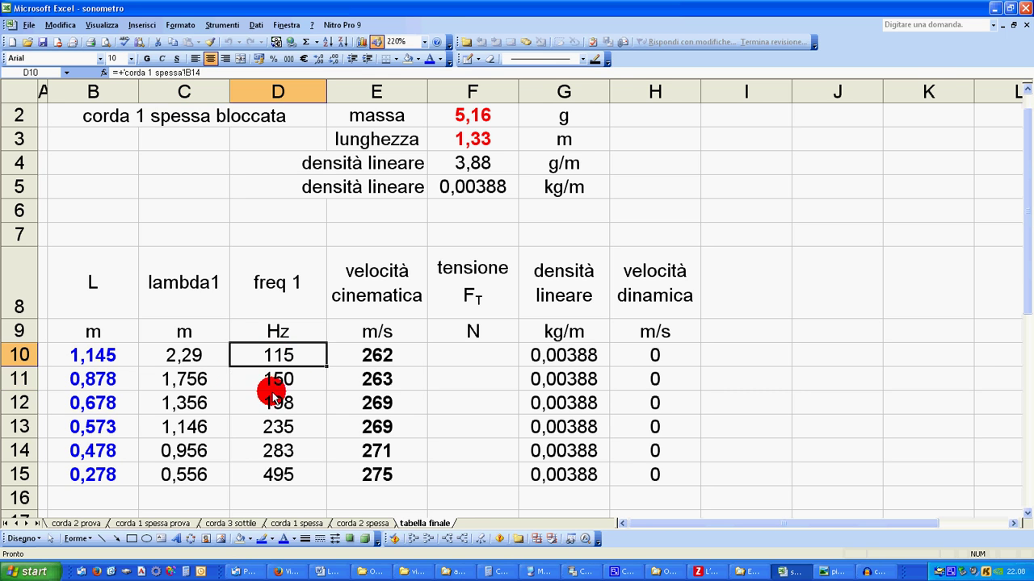
{"action": "left_click", "coordinate": [275, 383]}
{"action": "left_click", "coordinate": [275, 361]}
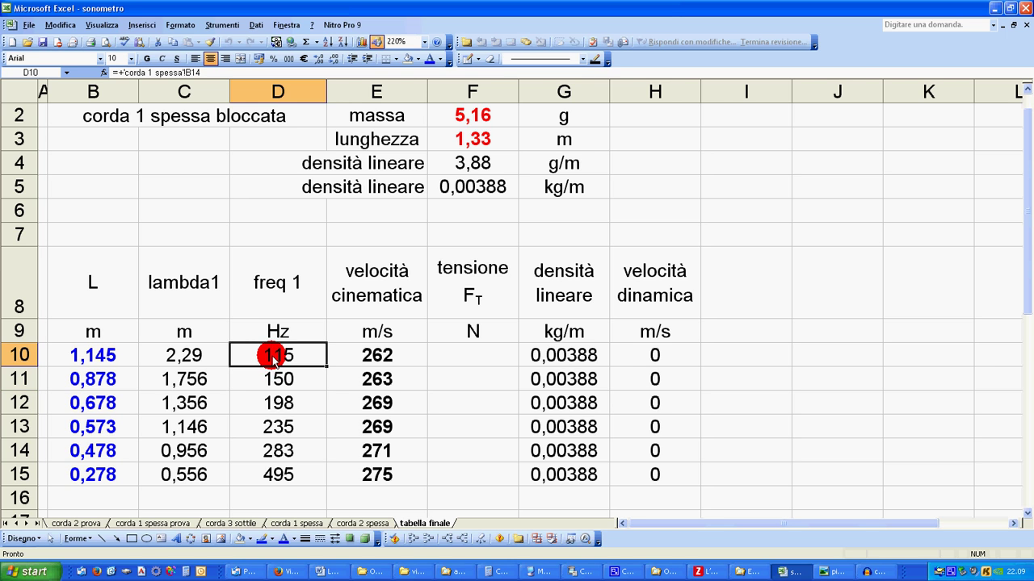
{"action": "left_click", "coordinate": [188, 381]}
{"action": "left_click", "coordinate": [237, 377]}
{"action": "left_click", "coordinate": [202, 384]}
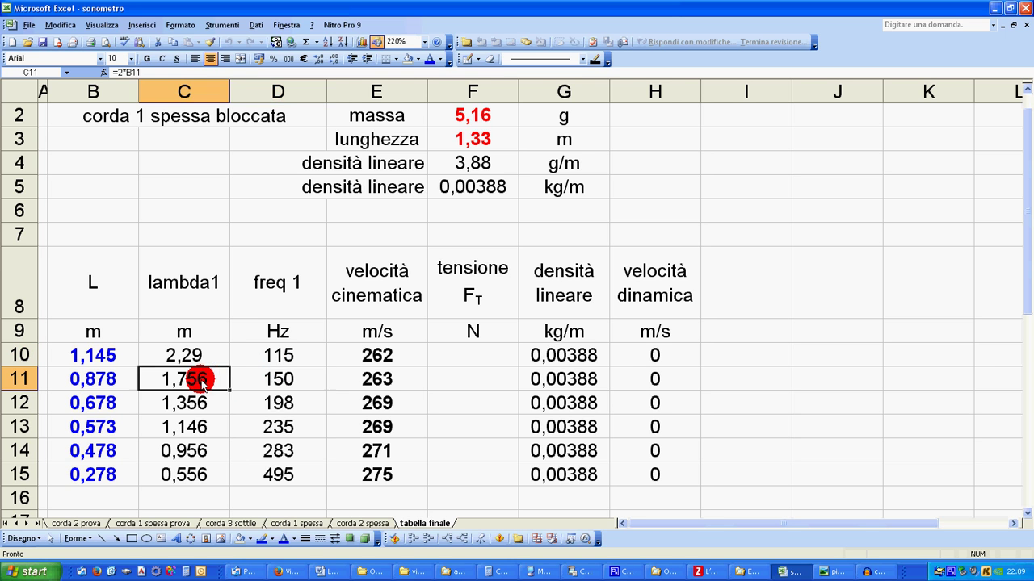
{"action": "left_click", "coordinate": [255, 378]}
{"action": "left_click", "coordinate": [404, 381]}
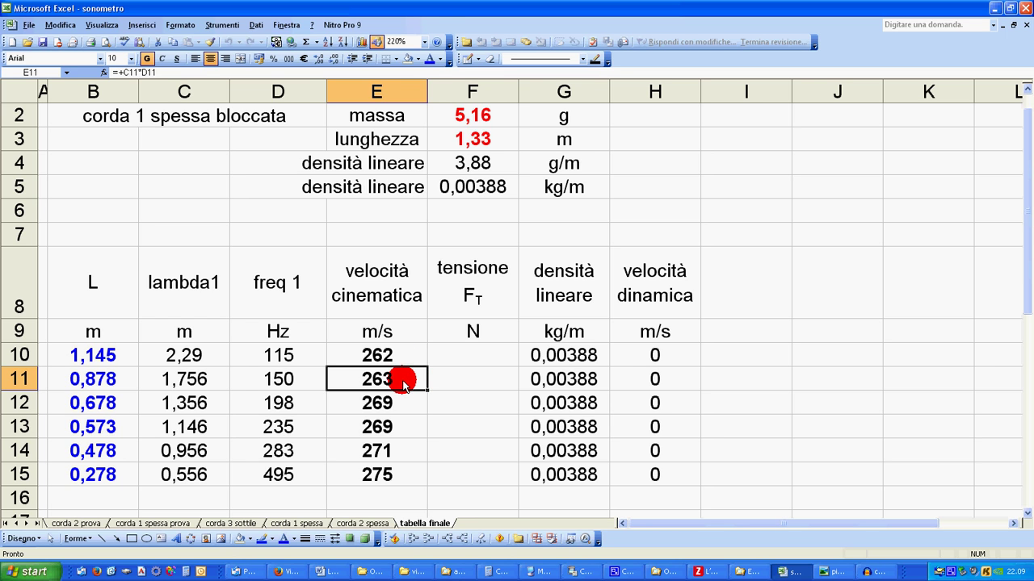
- Compare lambda1 and freq 1 of the full string in row 10 with row 11, ending on the velocity in E11
{"action": "left_click_drag", "start_coordinate": [170, 373], "coordinate": [194, 370]}
{"action": "left_click", "coordinate": [192, 360]}
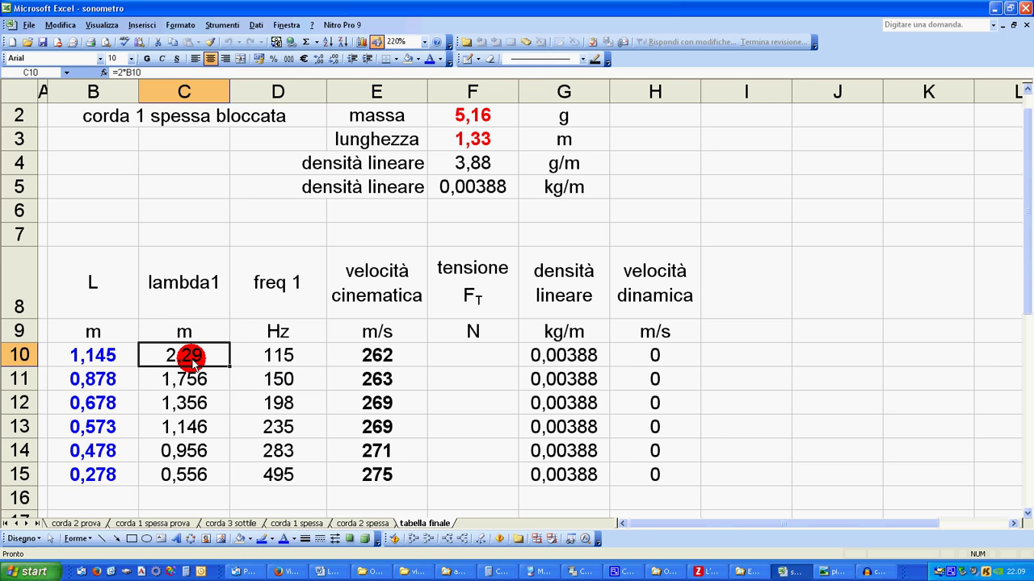
{"action": "left_click", "coordinate": [173, 377]}
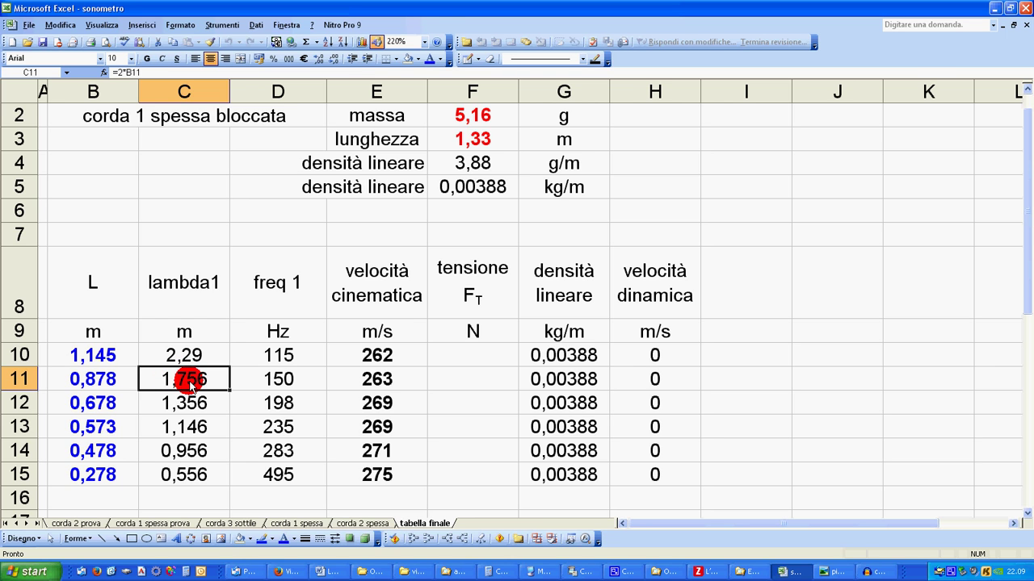
{"action": "left_click", "coordinate": [178, 355]}
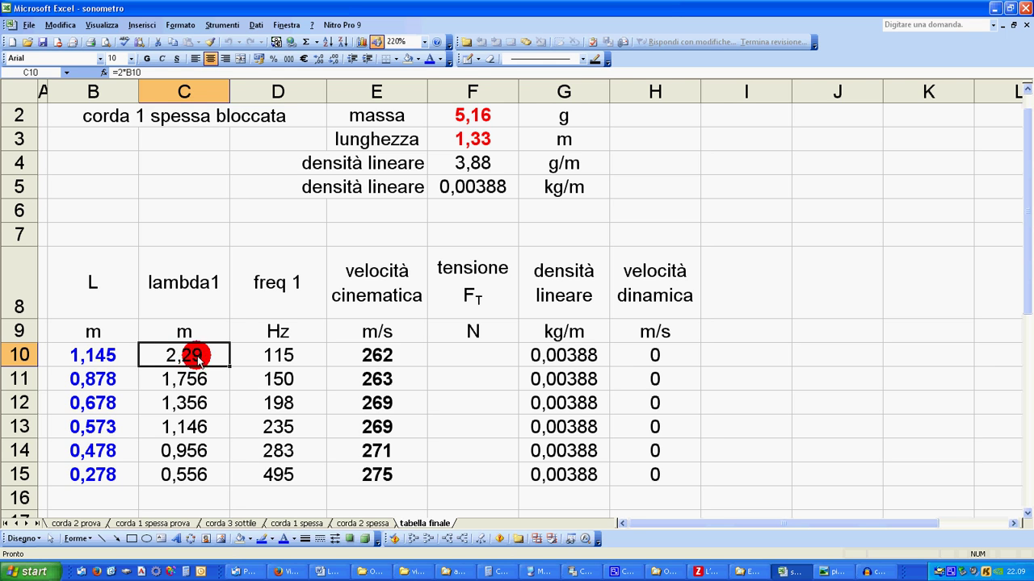
{"action": "left_click", "coordinate": [267, 383]}
{"action": "left_click", "coordinate": [270, 358]}
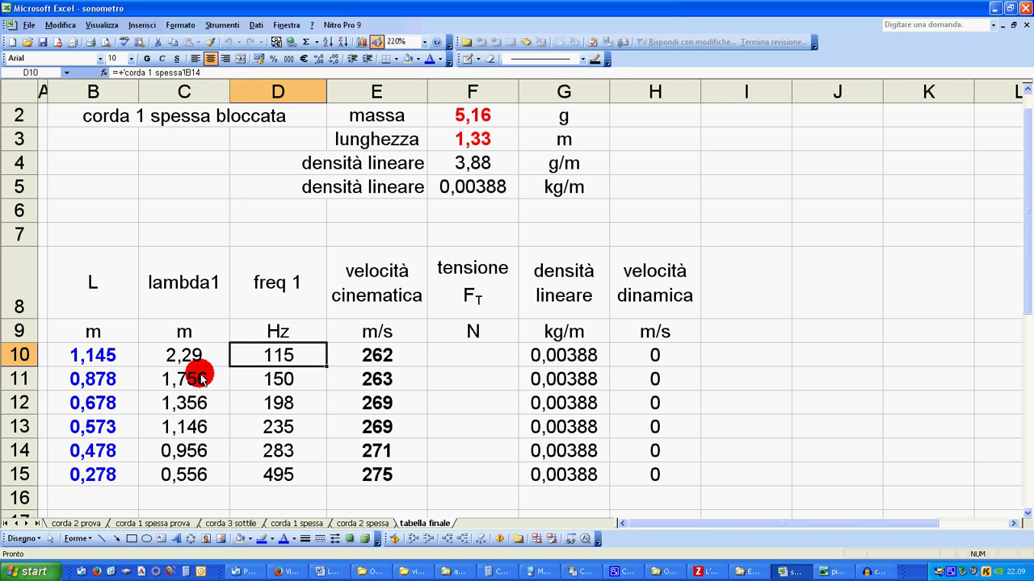
{"action": "left_click", "coordinate": [390, 385]}
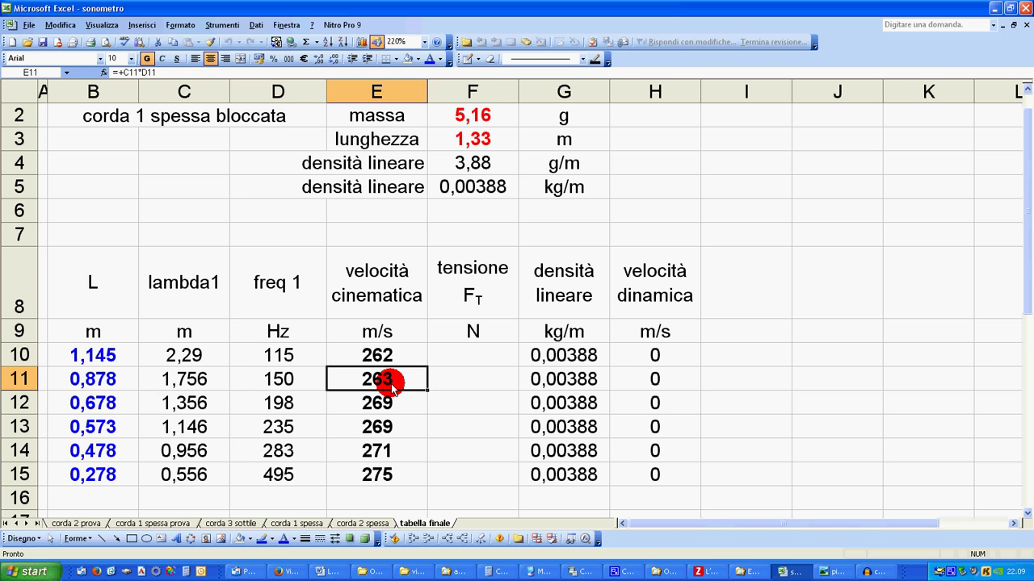
- Check the lambda1 and freq 1 pairs in rows 10 and 11 against the velocities in E10 and E11
{"action": "left_click", "coordinate": [180, 382]}
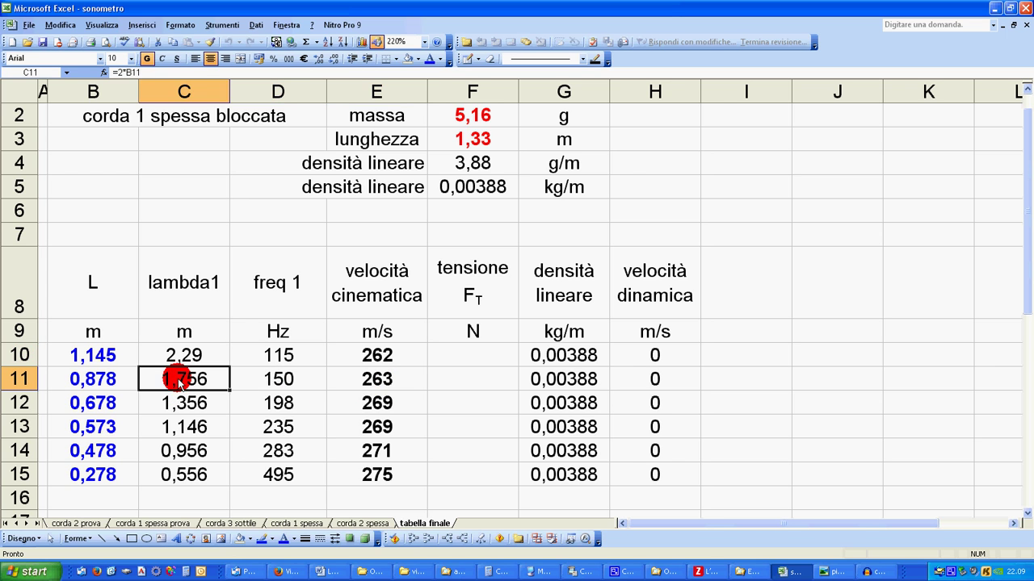
{"action": "left_click", "coordinate": [258, 376]}
{"action": "left_click", "coordinate": [180, 353]}
{"action": "key", "text": "Right"}
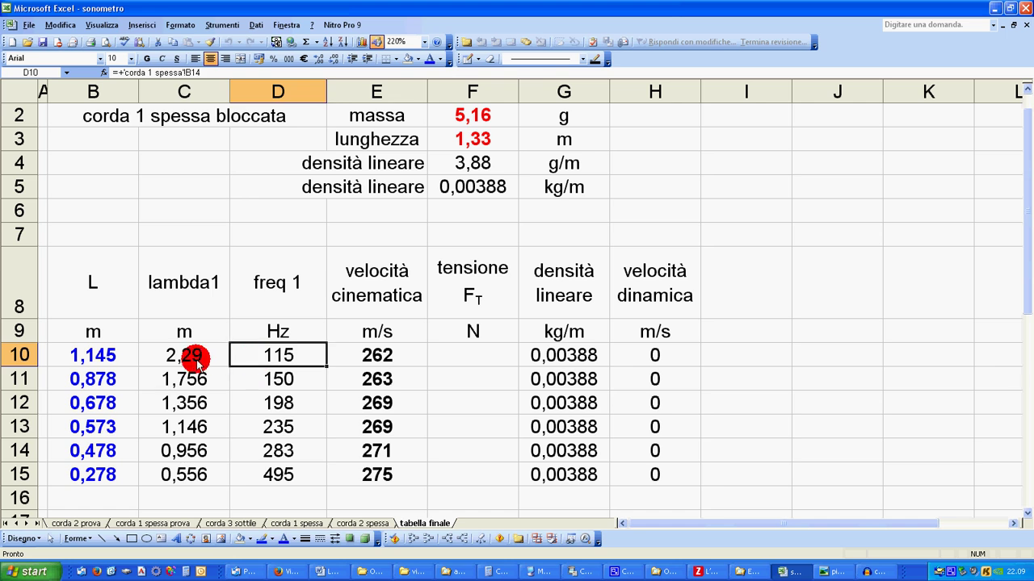
{"action": "left_click", "coordinate": [202, 360]}
{"action": "left_click", "coordinate": [277, 358]}
{"action": "left_click", "coordinate": [205, 374]}
{"action": "left_click", "coordinate": [279, 375]}
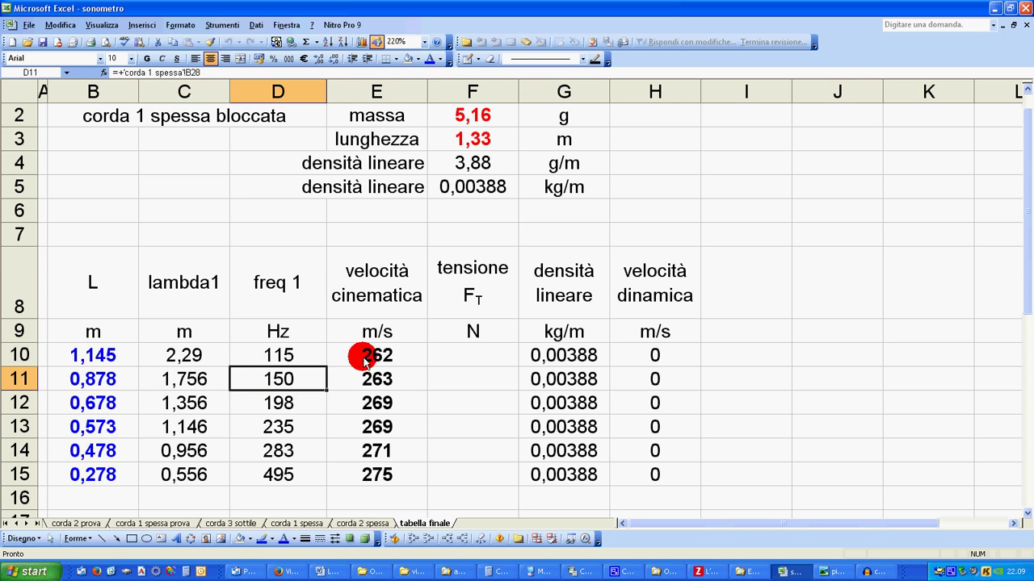
{"action": "left_click", "coordinate": [364, 361]}
{"action": "left_click", "coordinate": [365, 378]}
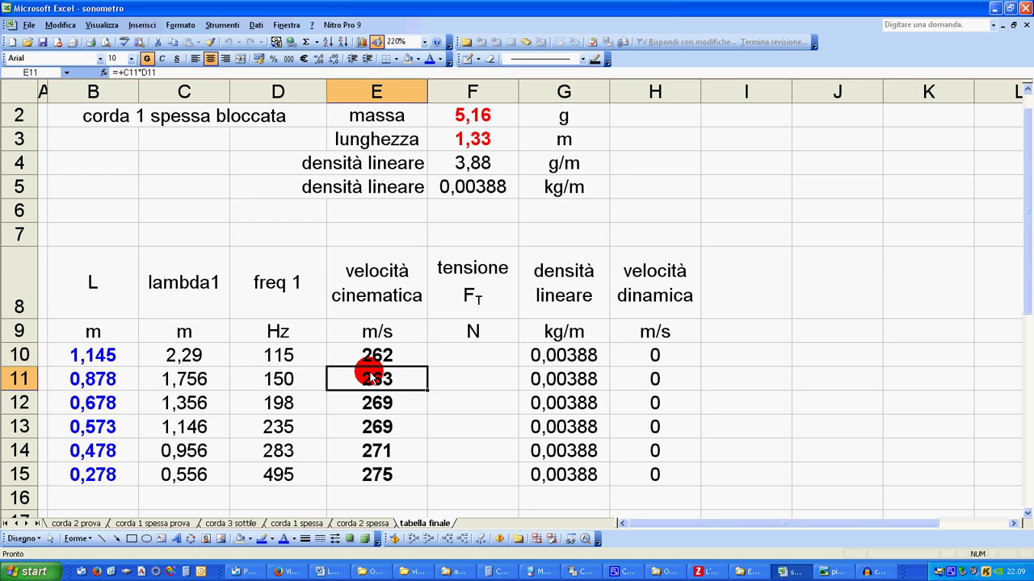
- Inspect the linked L values of the other shortened strings in B12 through B15
{"action": "left_click", "coordinate": [95, 406]}
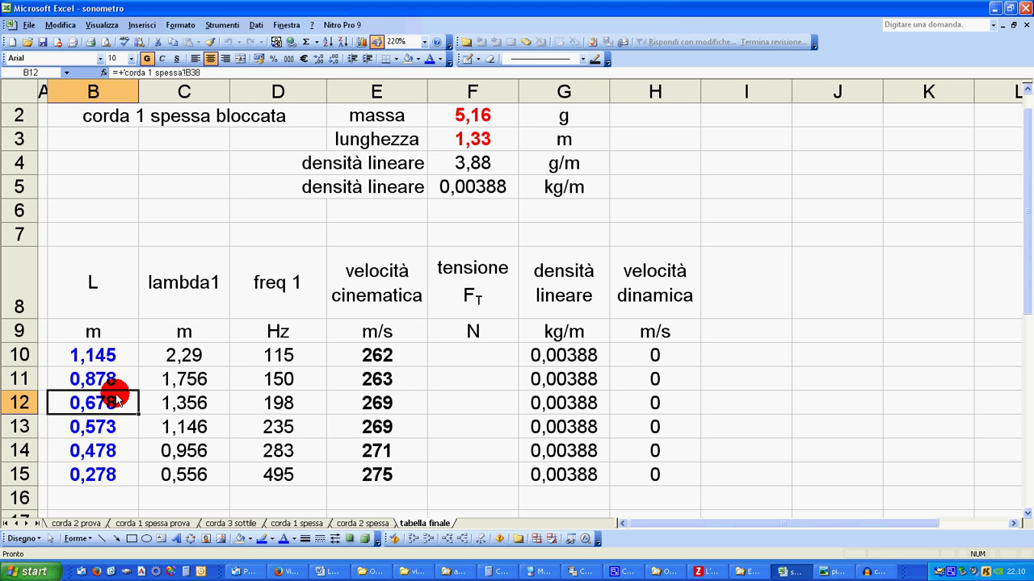
{"action": "left_click", "coordinate": [103, 426]}
{"action": "left_click", "coordinate": [103, 452]}
{"action": "left_click", "coordinate": [102, 474]}
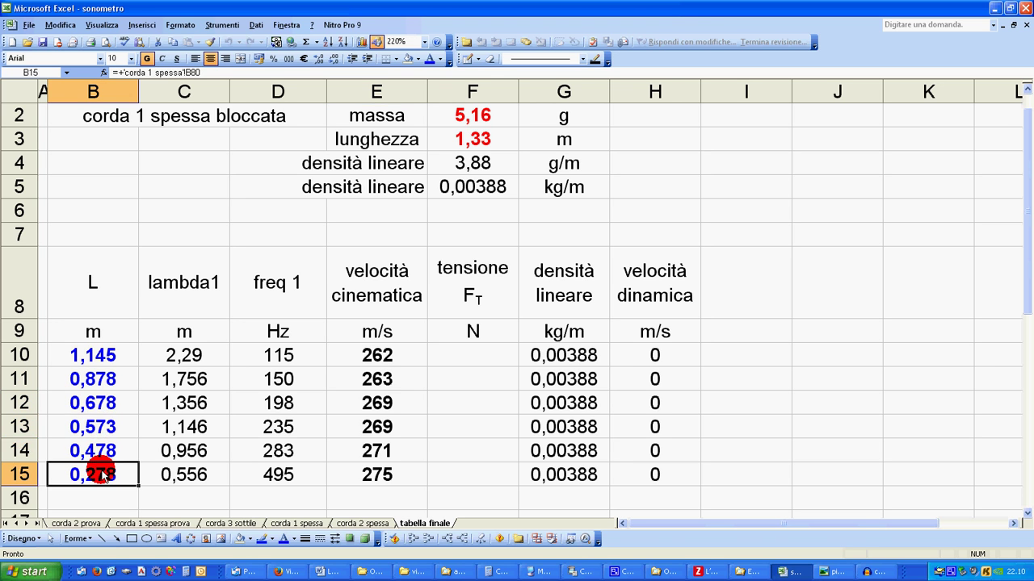
- Compare the "corda 1 40 cm" spectrum in Audacity with the delta f column and f1 average for L 67,8 cm in Excel
{"action": "key", "text": "alt+Tab"}
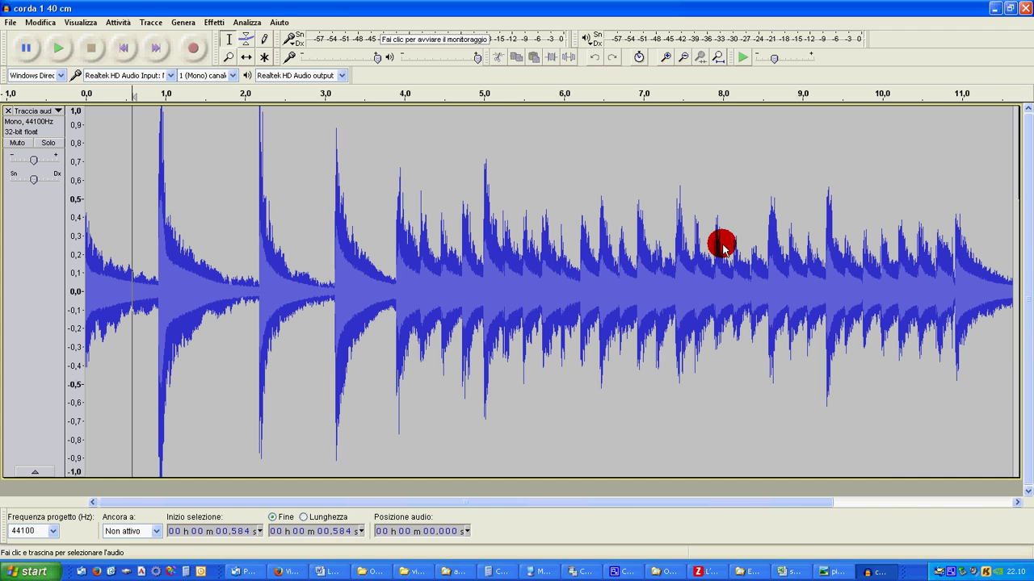
{"action": "key", "text": "alt+Tab"}
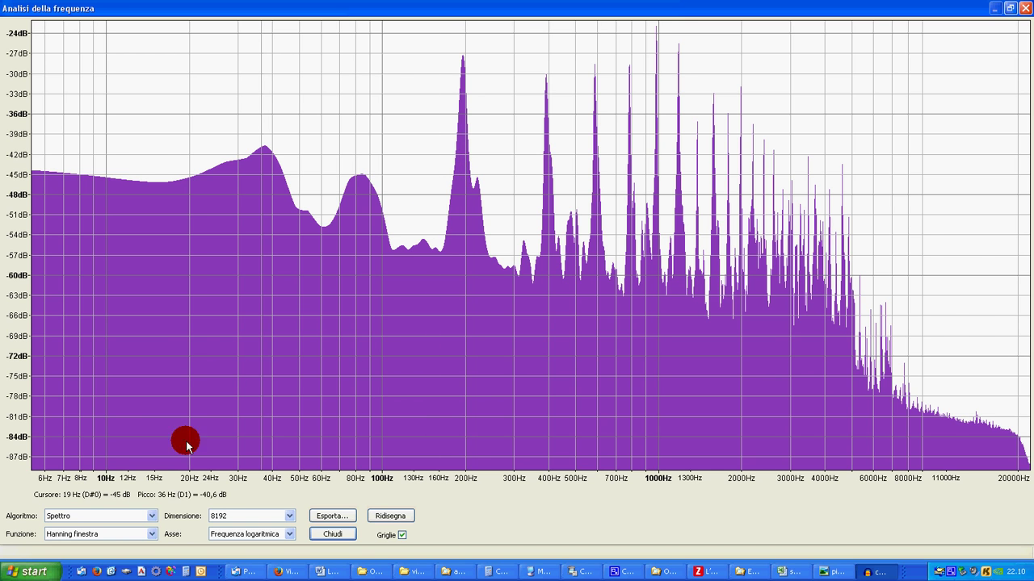
{"action": "key", "text": "alt+Tab"}
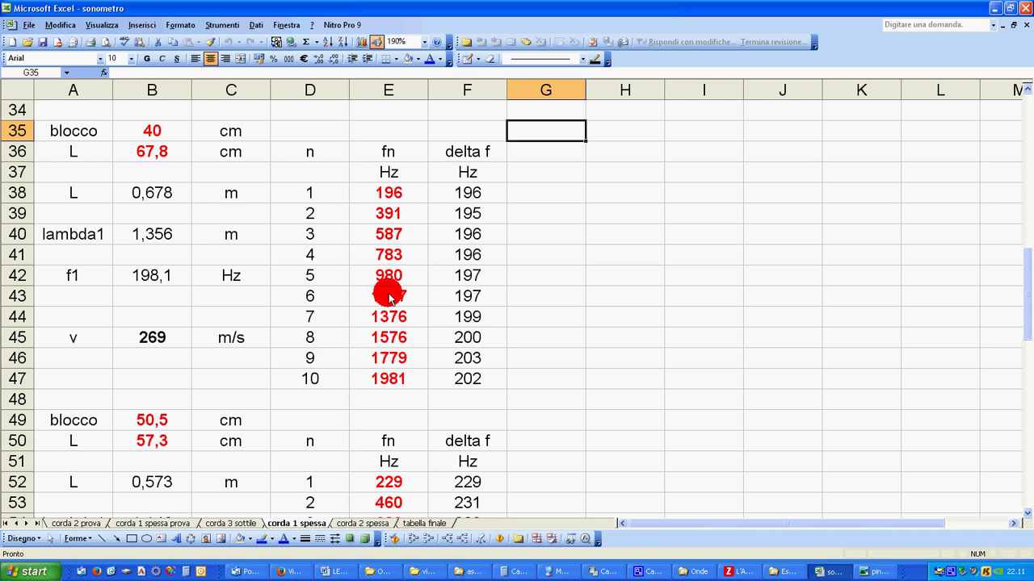
{"action": "left_click_drag", "start_coordinate": [468, 193], "coordinate": [470, 379]}
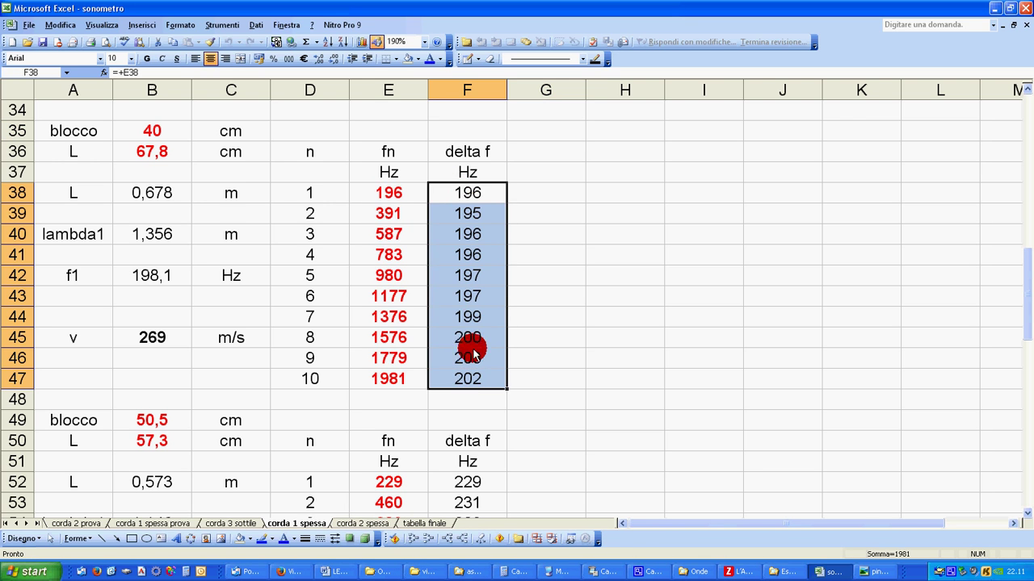
{"action": "left_click_drag", "start_coordinate": [473, 192], "coordinate": [471, 381]}
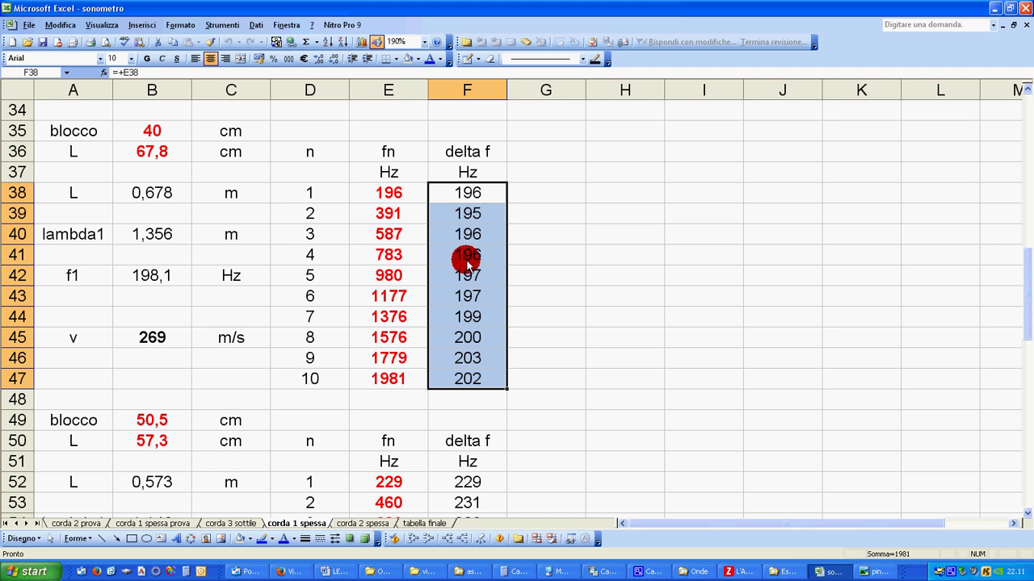
{"action": "left_click", "coordinate": [134, 281]}
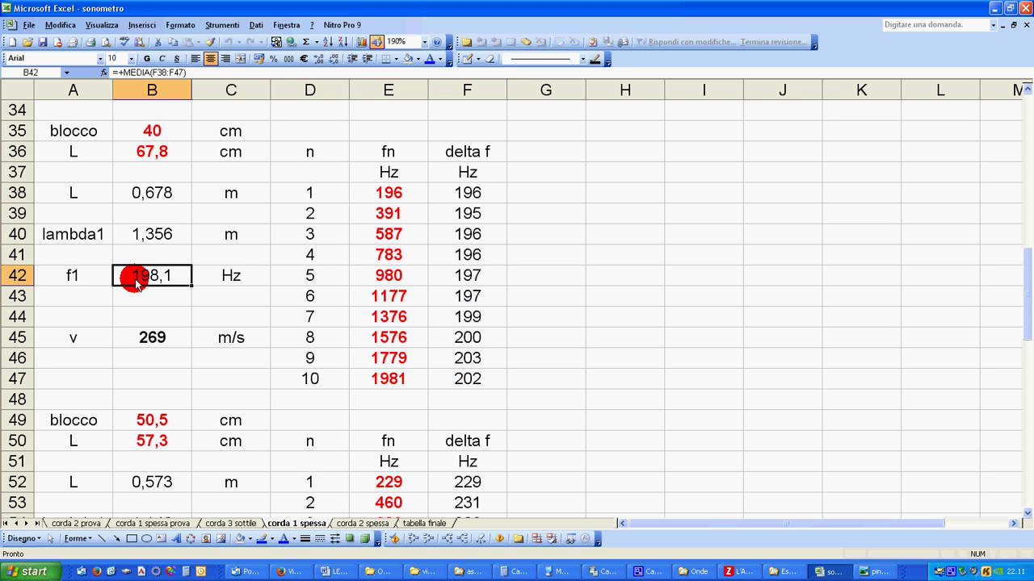
- Return to the "tabella finale" sheet and review the linked L values in B13 through B15
{"action": "key", "text": "ctrl+Page_Down"}
{"action": "key", "text": "ctrl+Page_Down"}
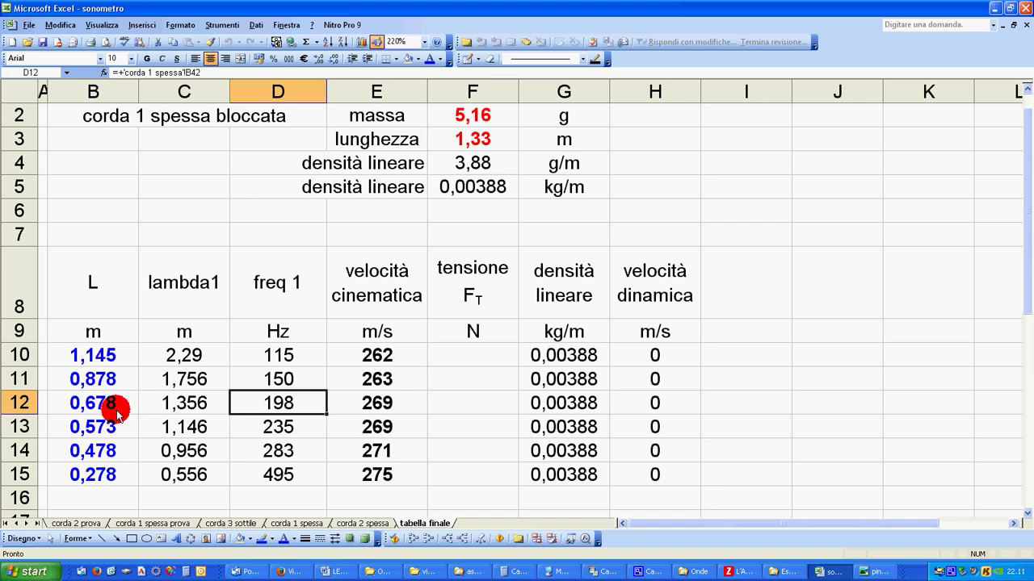
{"action": "left_click", "coordinate": [102, 428]}
{"action": "left_click", "coordinate": [101, 450]}
{"action": "left_click", "coordinate": [101, 473]}
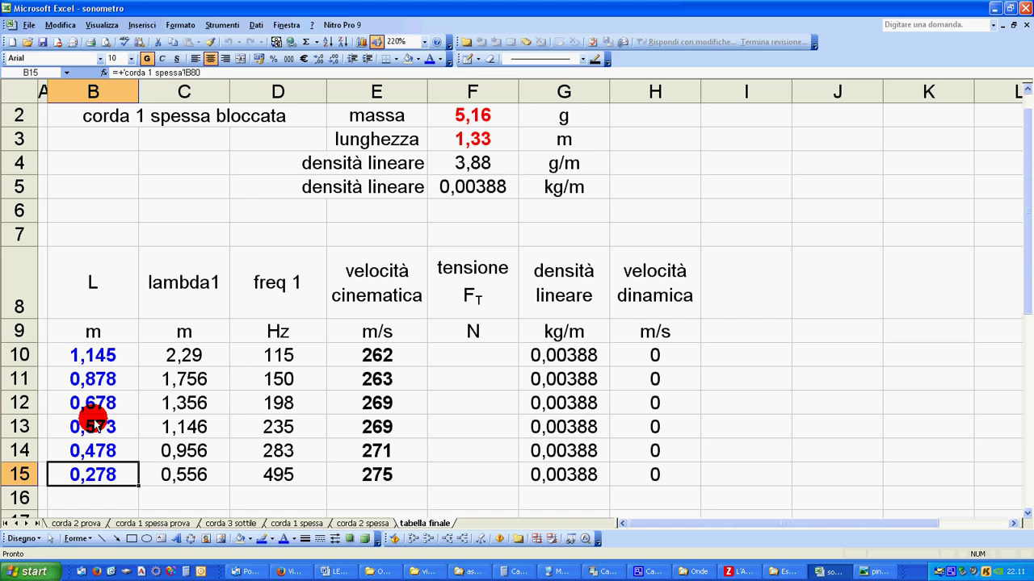
- Inspect the lambda1 formulas in C12:C15 and the linked freq 1 values in D12:D15
{"action": "left_click", "coordinate": [185, 406]}
{"action": "left_click", "coordinate": [186, 428]}
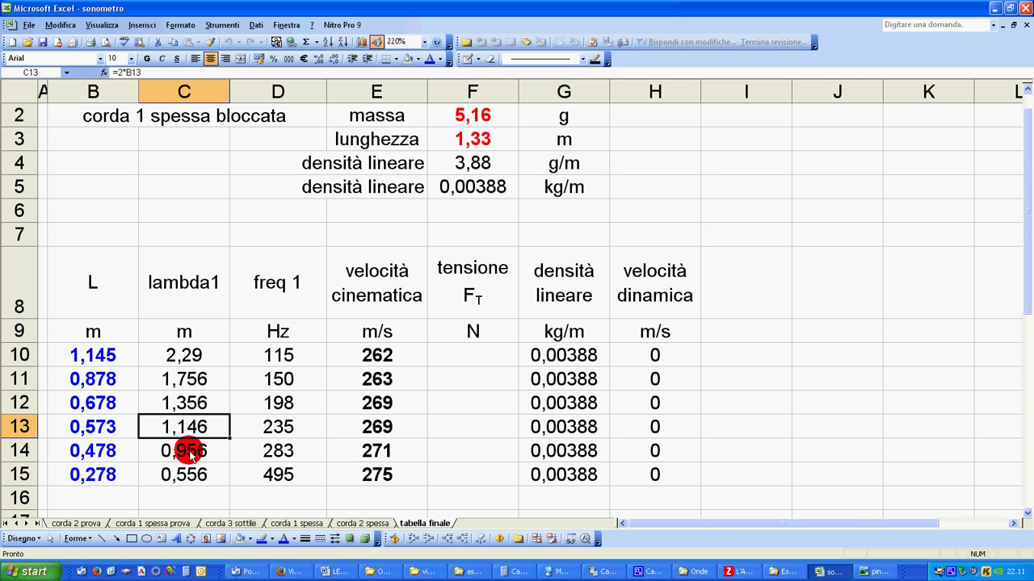
{"action": "left_click", "coordinate": [187, 452]}
{"action": "left_click", "coordinate": [191, 476]}
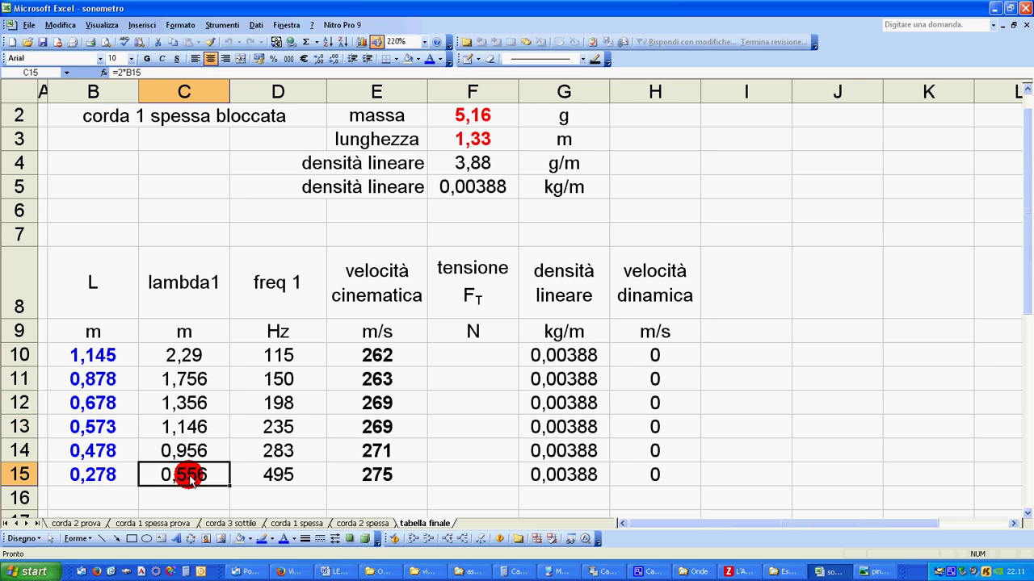
{"action": "left_click", "coordinate": [277, 403]}
{"action": "left_click", "coordinate": [277, 427]}
{"action": "left_click", "coordinate": [277, 451]}
{"action": "left_click", "coordinate": [277, 473]}
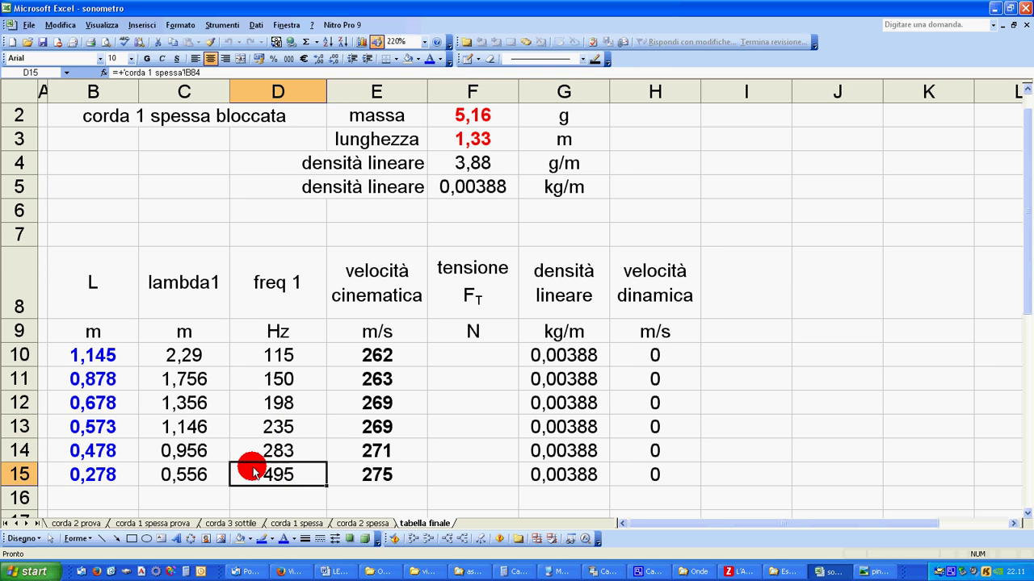
- Inspect the kinematic velocity formulas from E15 up to E12
{"action": "left_click", "coordinate": [346, 474]}
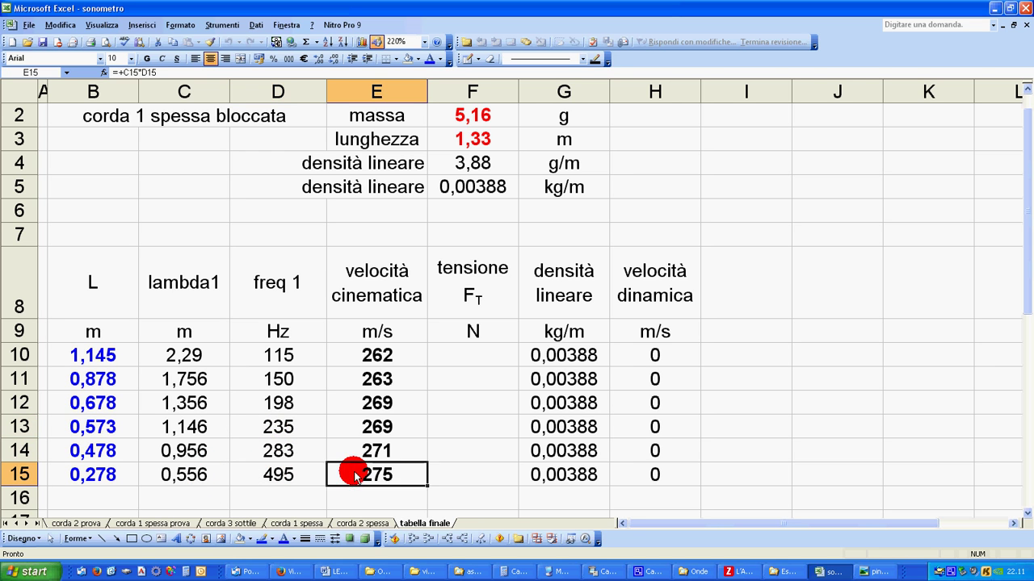
{"action": "left_click", "coordinate": [350, 448]}
{"action": "left_click", "coordinate": [352, 426]}
{"action": "left_click", "coordinate": [358, 408]}
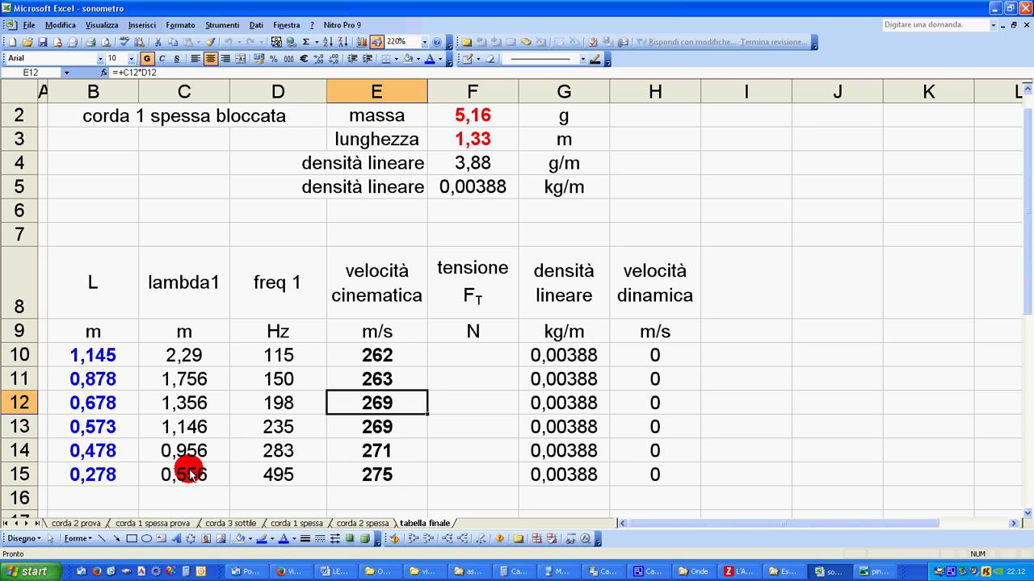
- Review the lambda1 column cell by cell from C10 to C15, comparing its first and last values
{"action": "left_click", "coordinate": [196, 356]}
{"action": "left_click", "coordinate": [186, 379]}
{"action": "left_click", "coordinate": [193, 404]}
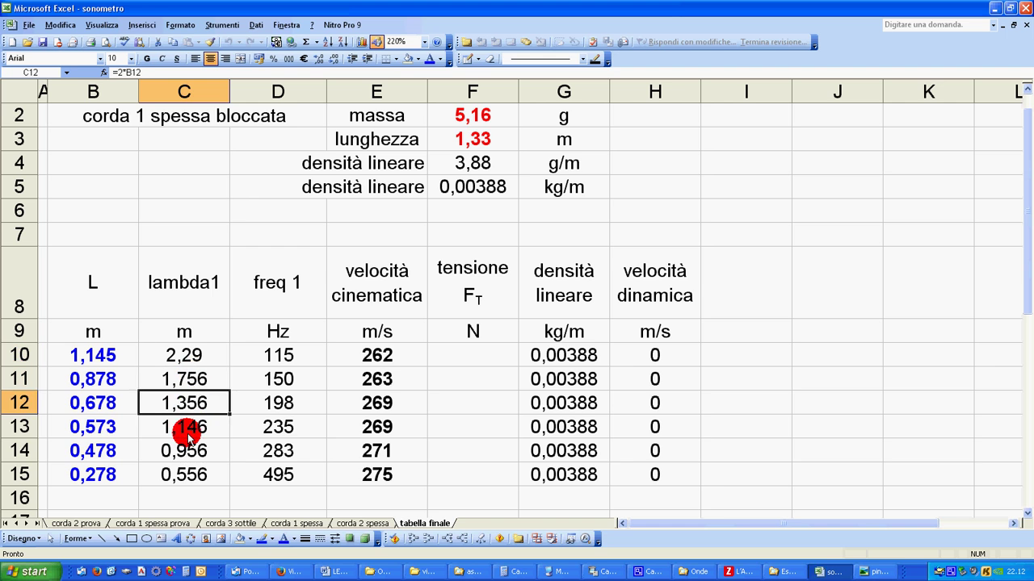
{"action": "left_click", "coordinate": [185, 427]}
{"action": "left_click", "coordinate": [191, 450]}
{"action": "left_click", "coordinate": [193, 474]}
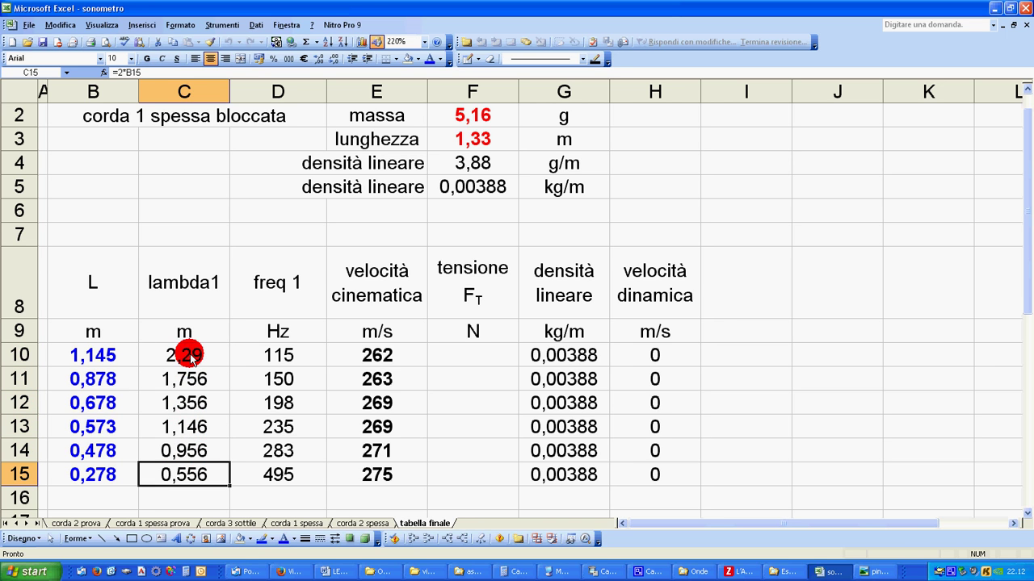
{"action": "left_click_drag", "start_coordinate": [192, 356], "coordinate": [176, 476]}
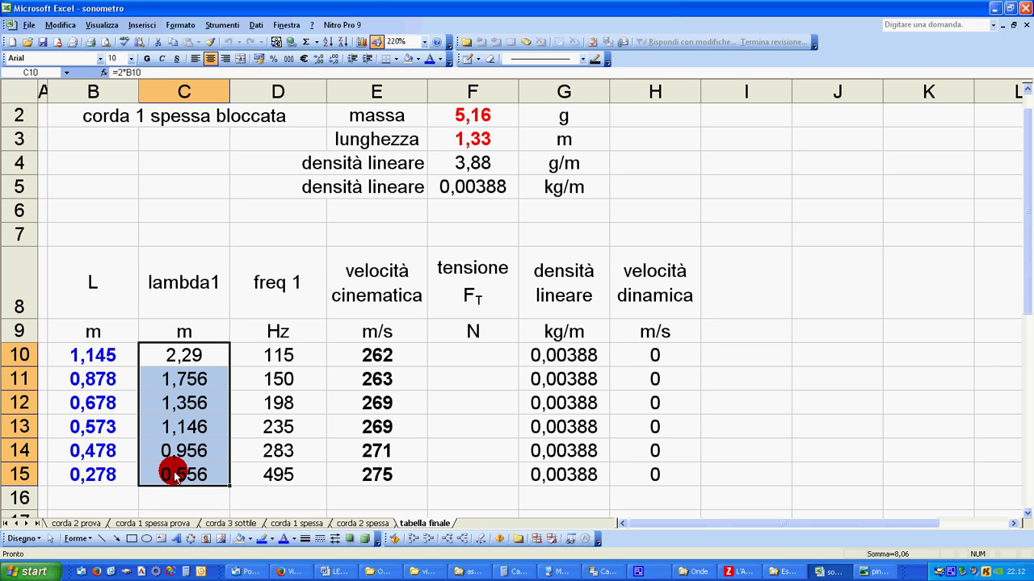
{"action": "left_click", "coordinate": [201, 352]}
{"action": "left_click", "coordinate": [190, 476]}
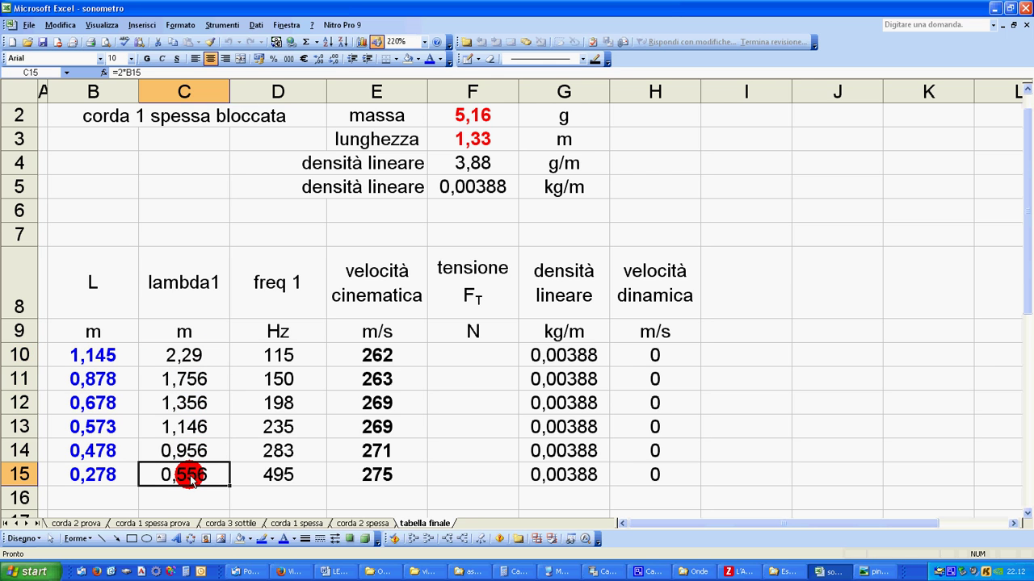
- Compare the freq 1 and kinematic velocity columns for rows 10 to 15, ending on the lambda1 and freq 1 pair in row 10
{"action": "left_click_drag", "start_coordinate": [278, 360], "coordinate": [290, 476]}
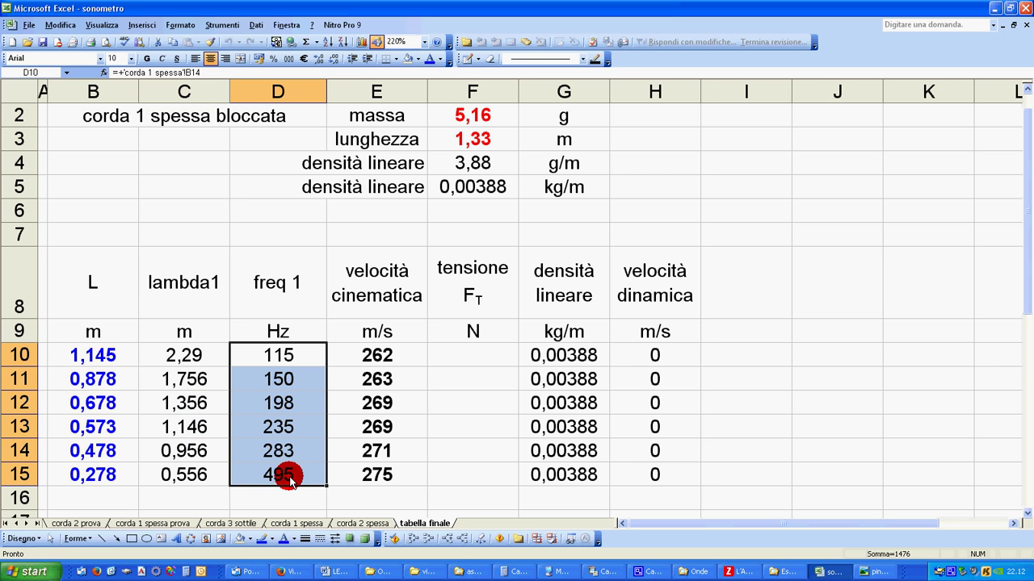
{"action": "left_click_drag", "start_coordinate": [377, 356], "coordinate": [380, 475]}
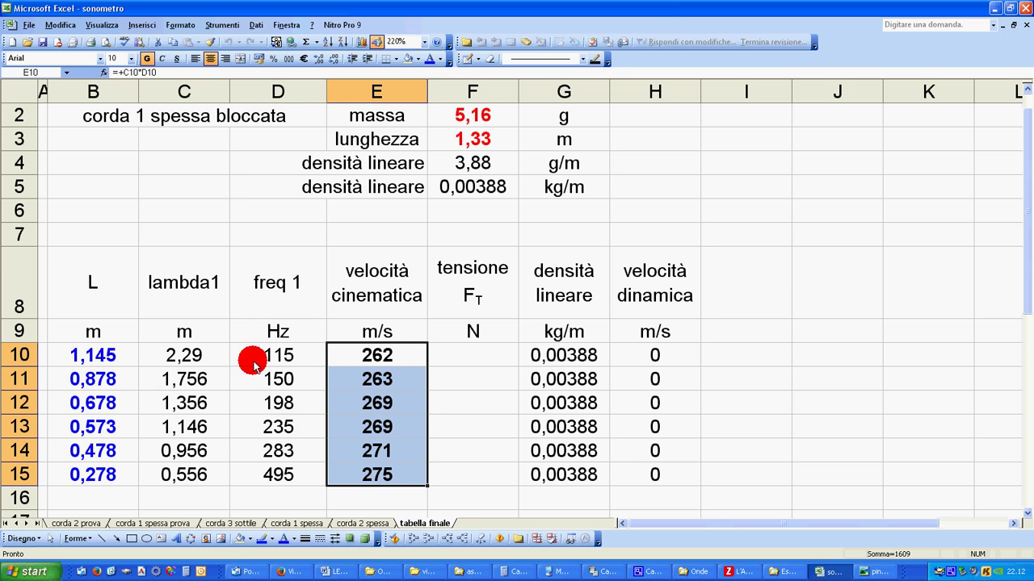
{"action": "left_click_drag", "start_coordinate": [208, 361], "coordinate": [283, 466]}
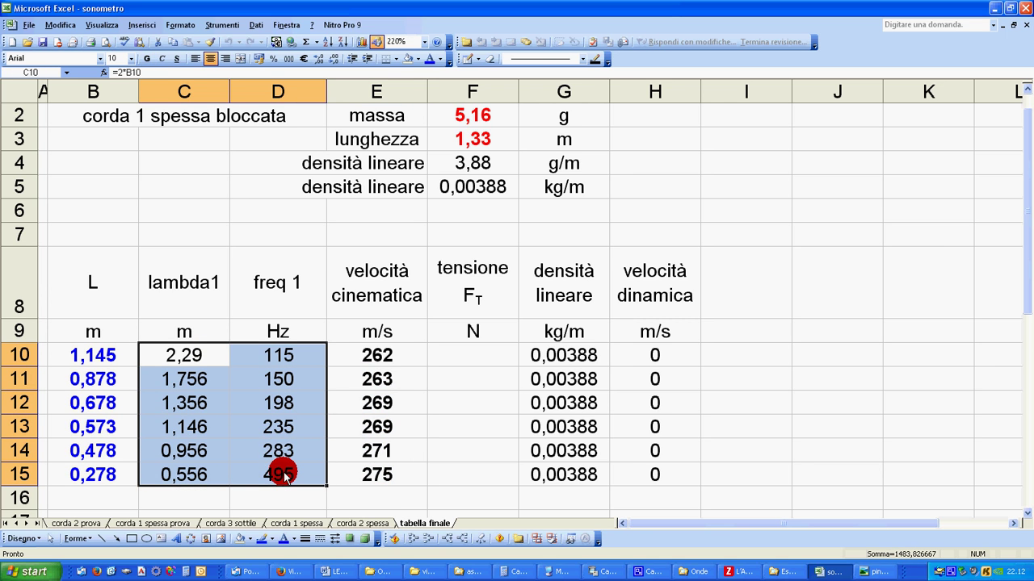
{"action": "left_click", "coordinate": [193, 355]}
{"action": "left_click", "coordinate": [263, 355]}
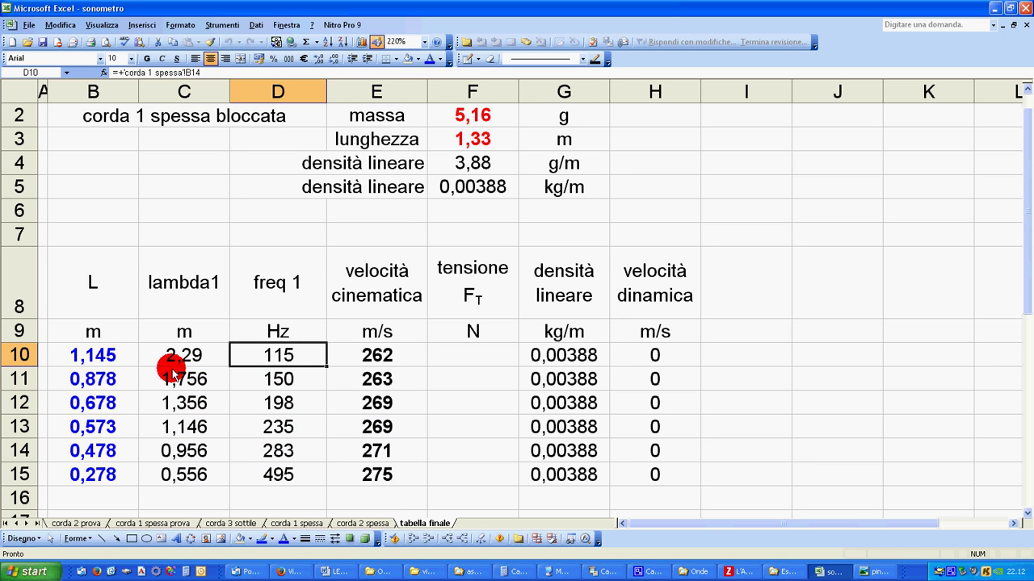